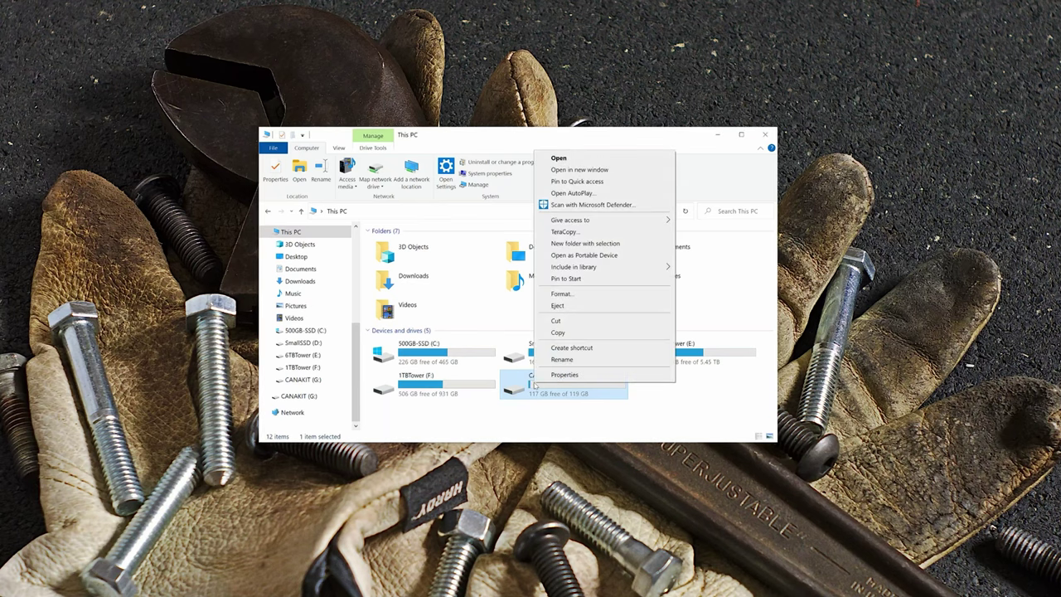
Step: Quick-format the CANAKIT (G:) card as exFAT labelled Node, then move the balenaEtcher shortcut beside the image file
left_click(572, 295)
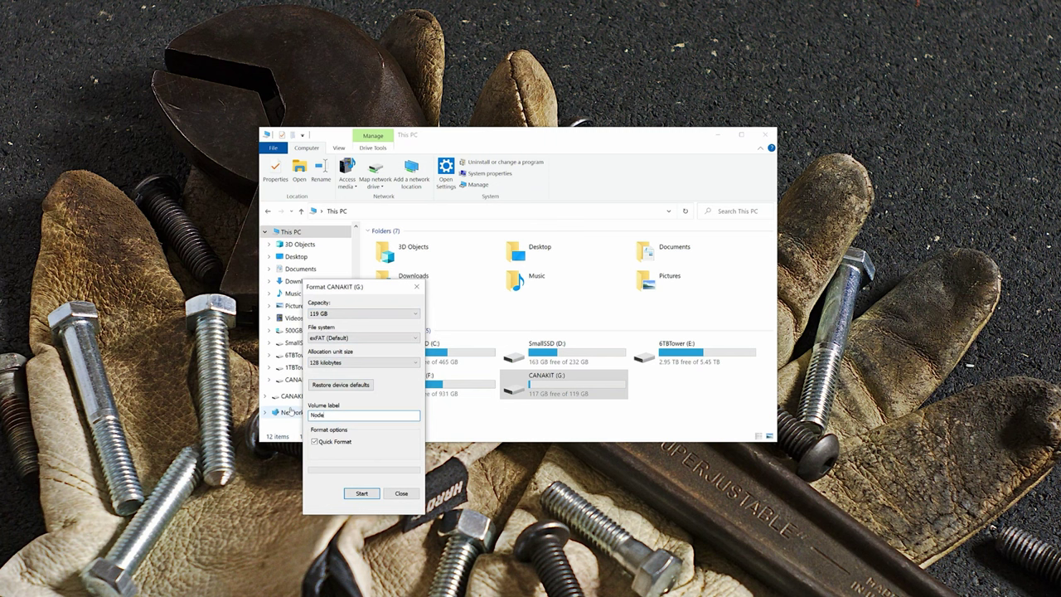
left_click(362, 494)
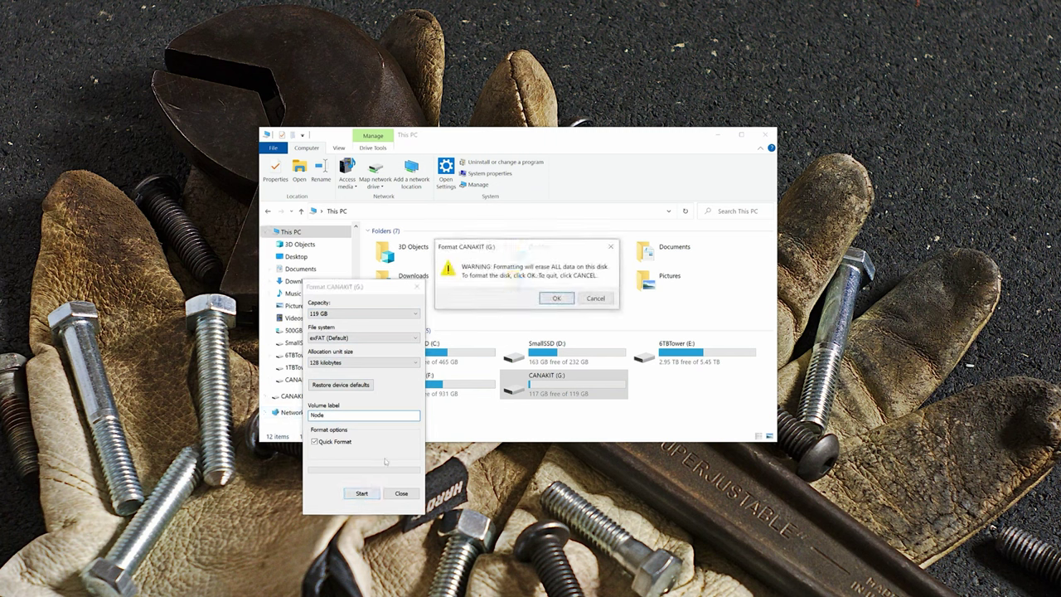
left_click(556, 299)
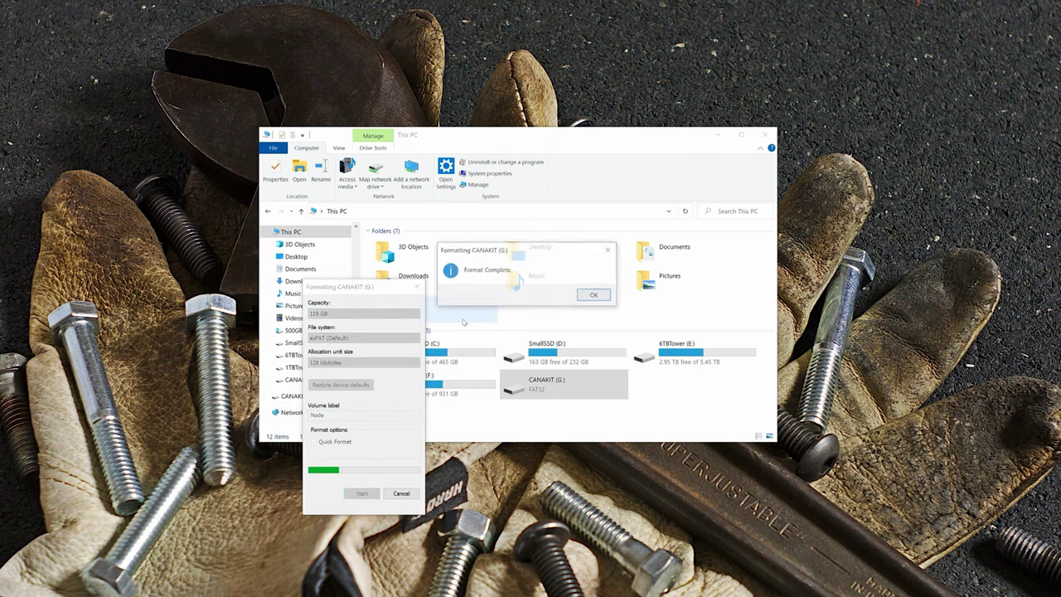
left_click(594, 295)
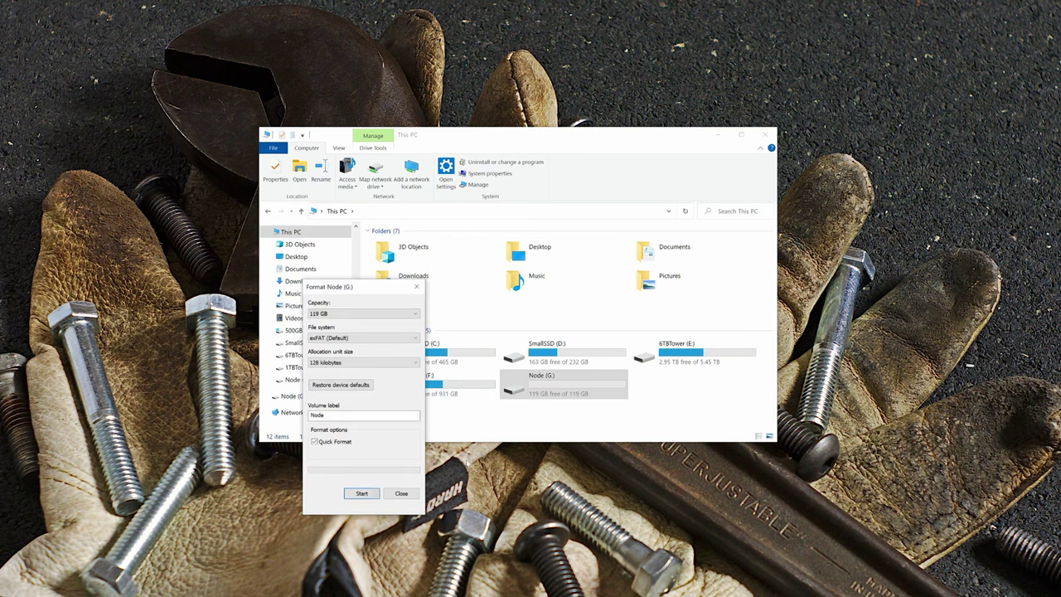
left_click(401, 494)
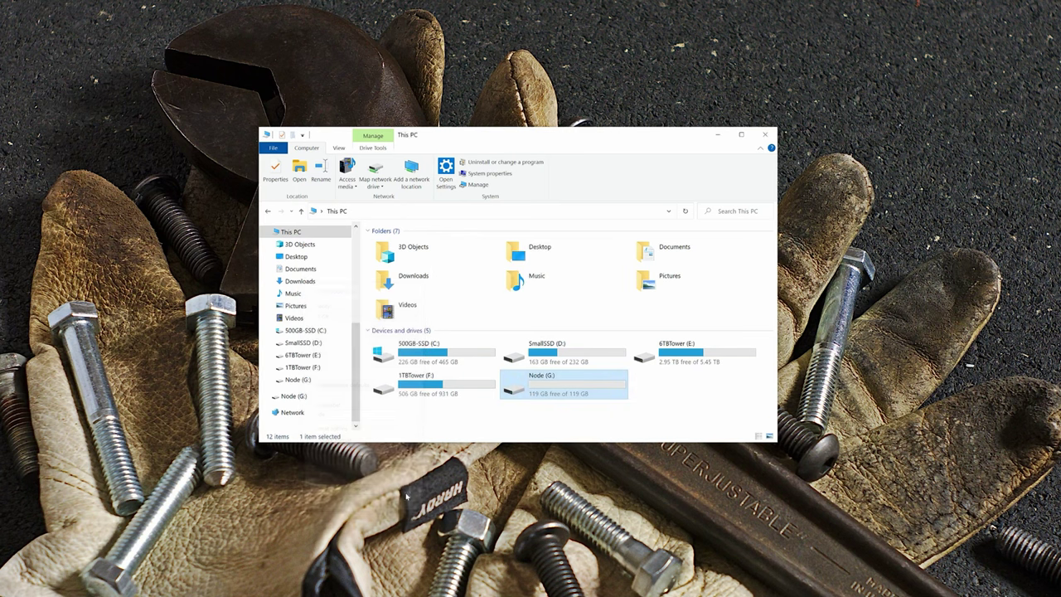
left_click_drag(273, 191, 332, 51)
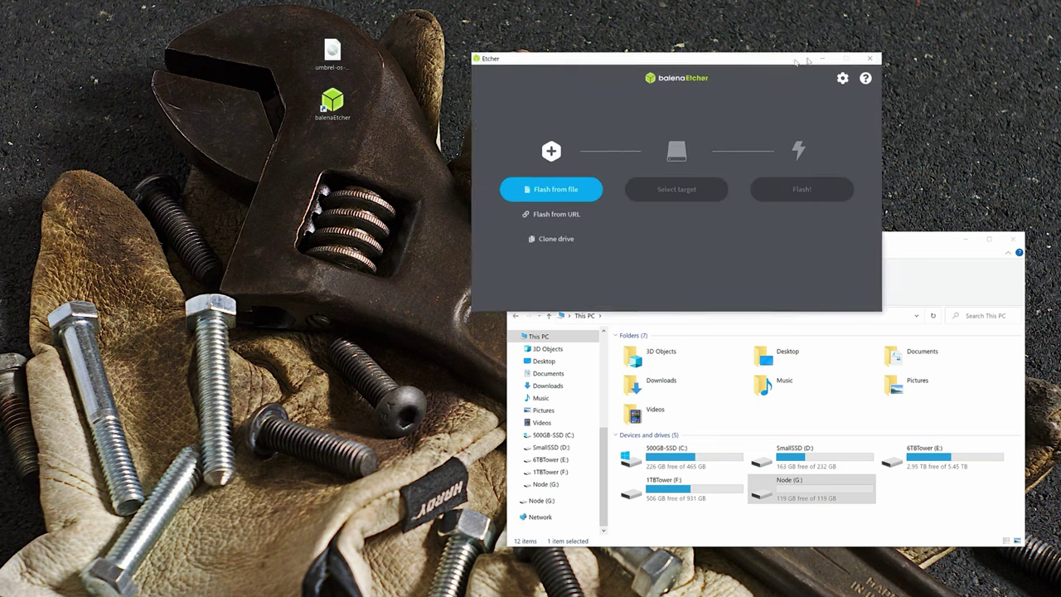
Step: Flash umbrel-os-v0.4.9.img onto the 128 GB USB device in balenaEtcher, accepting the large-drive warning
left_click_drag(797, 57, 395, 256)
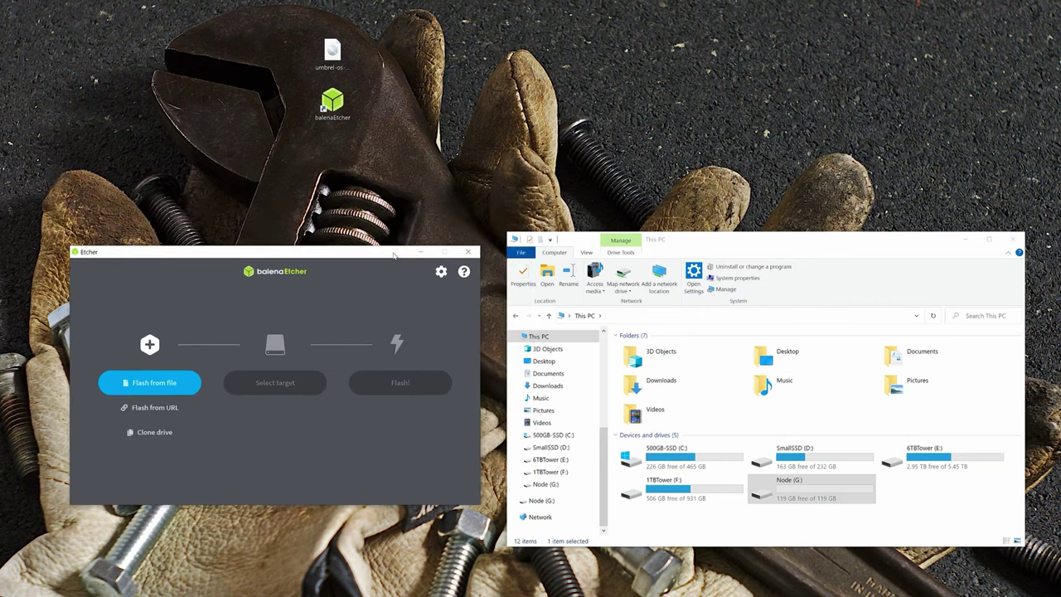
left_click_drag(331, 52, 153, 379)
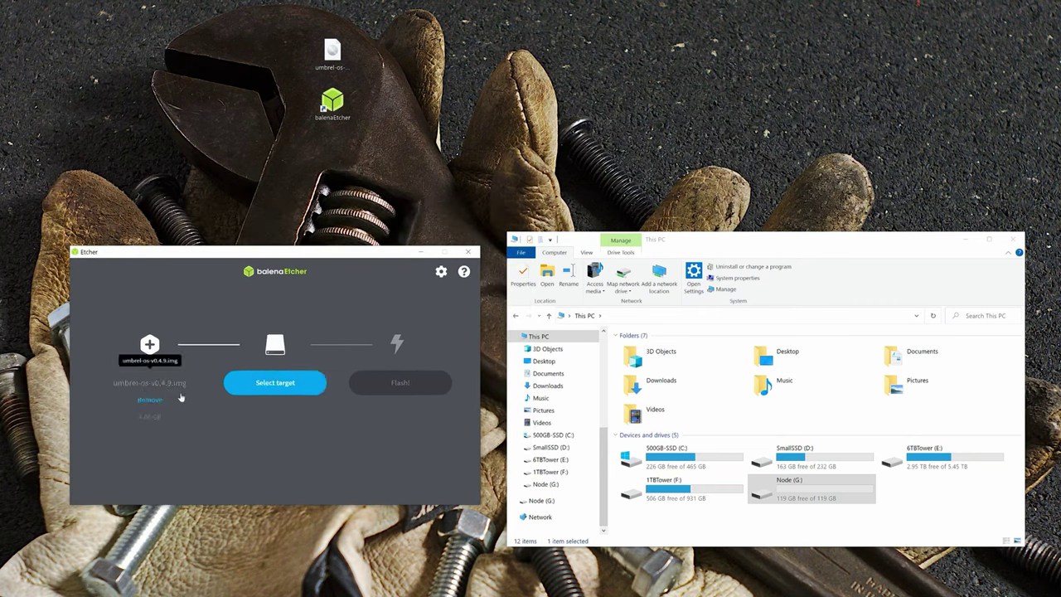
left_click(280, 385)
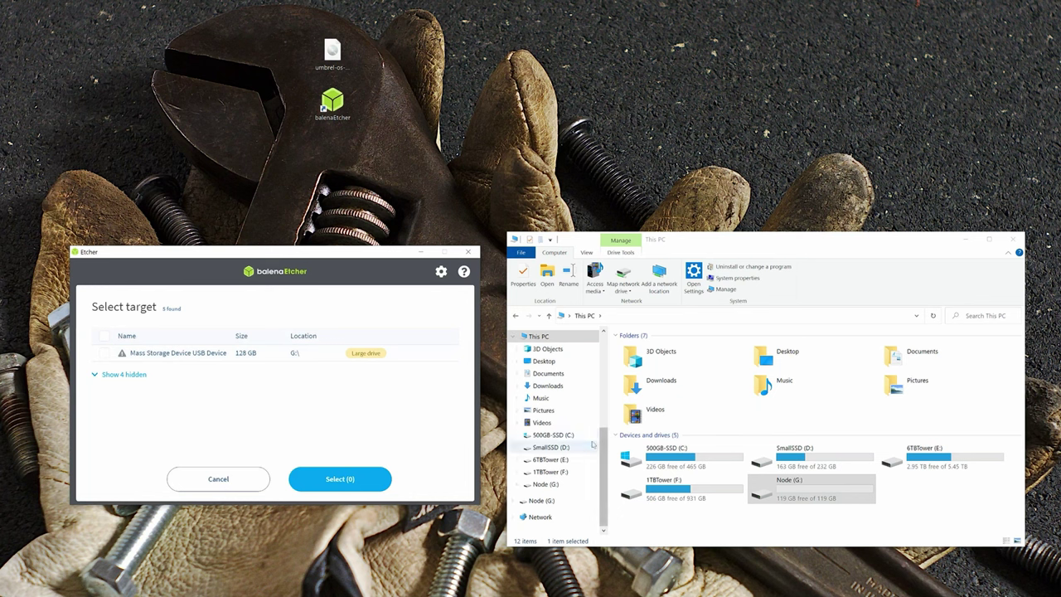
left_click(123, 375)
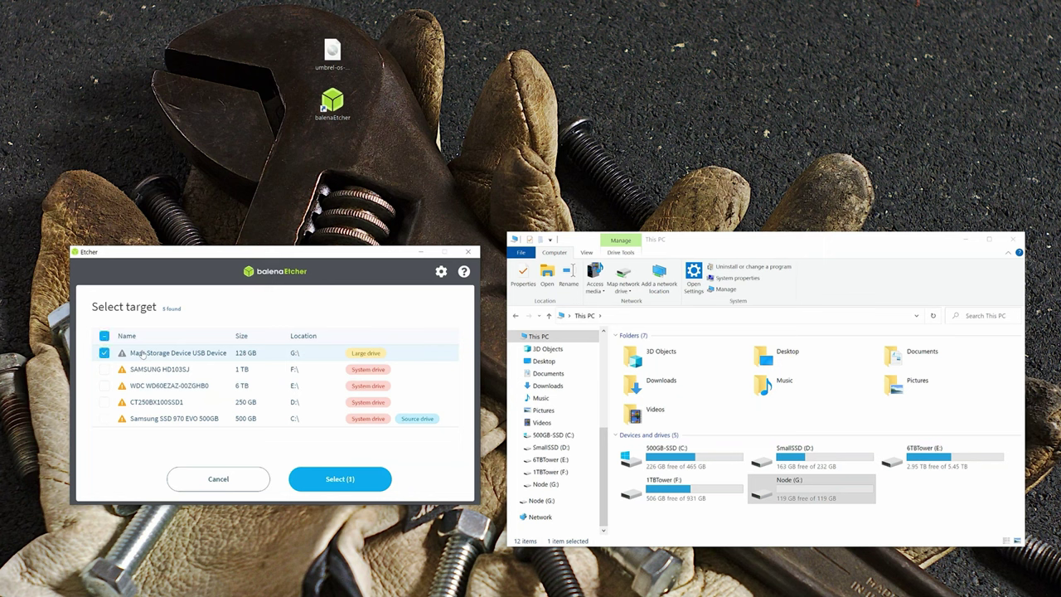
left_click(336, 485)
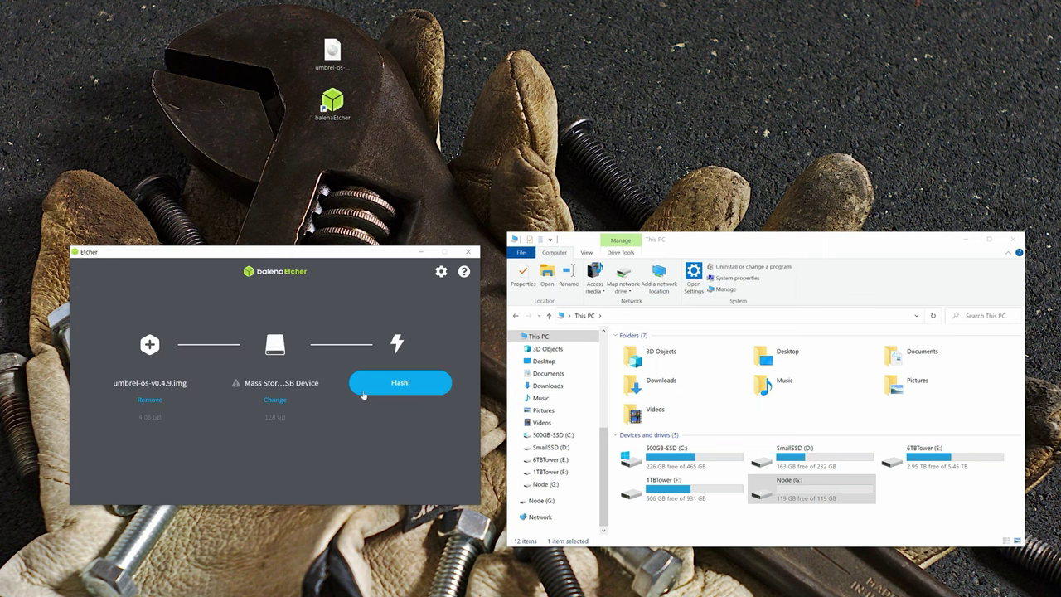
left_click(398, 393)
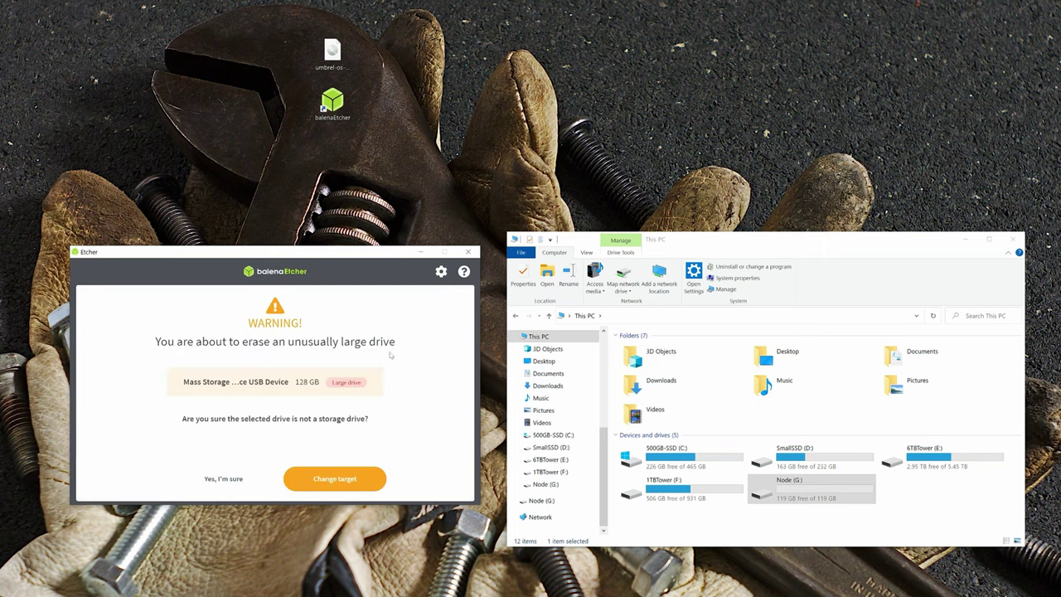
left_click(223, 478)
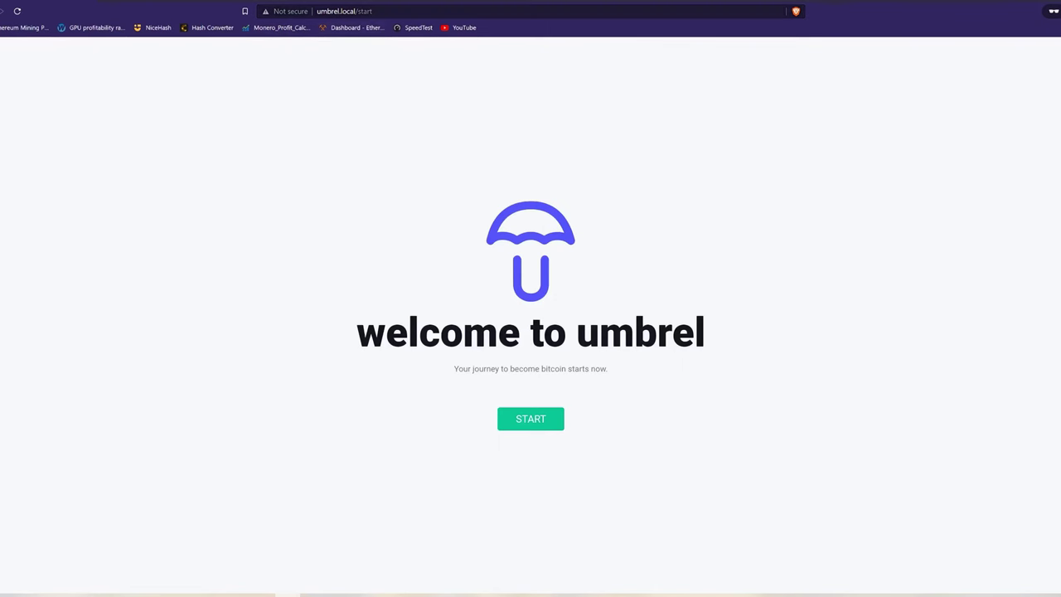
Step: Start Umbrel setup by entering the user's name and choosing and confirming a new password
left_click(368, 15)
left_click(521, 392)
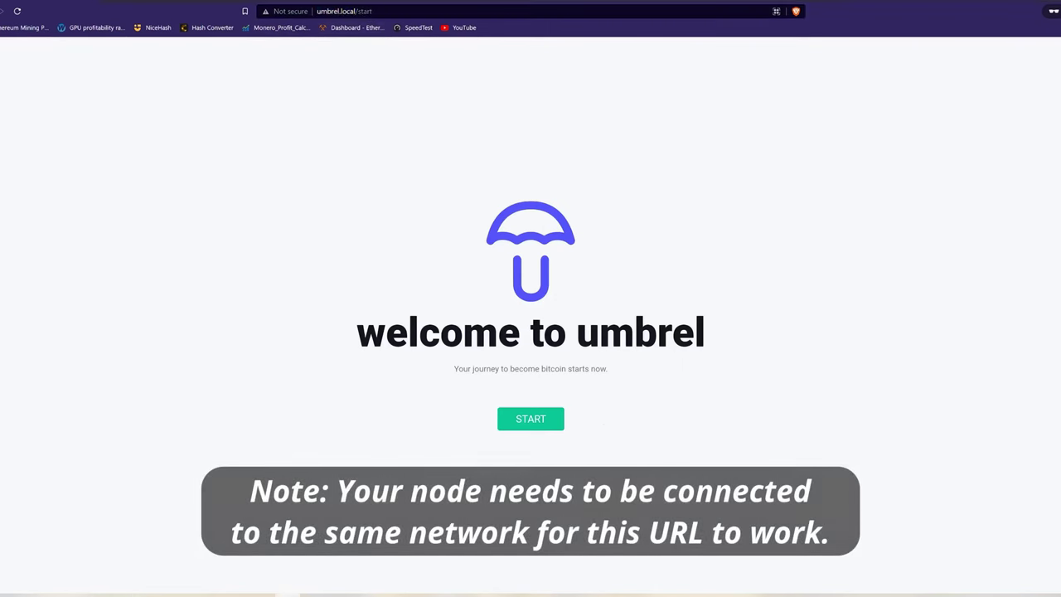
left_click(543, 419)
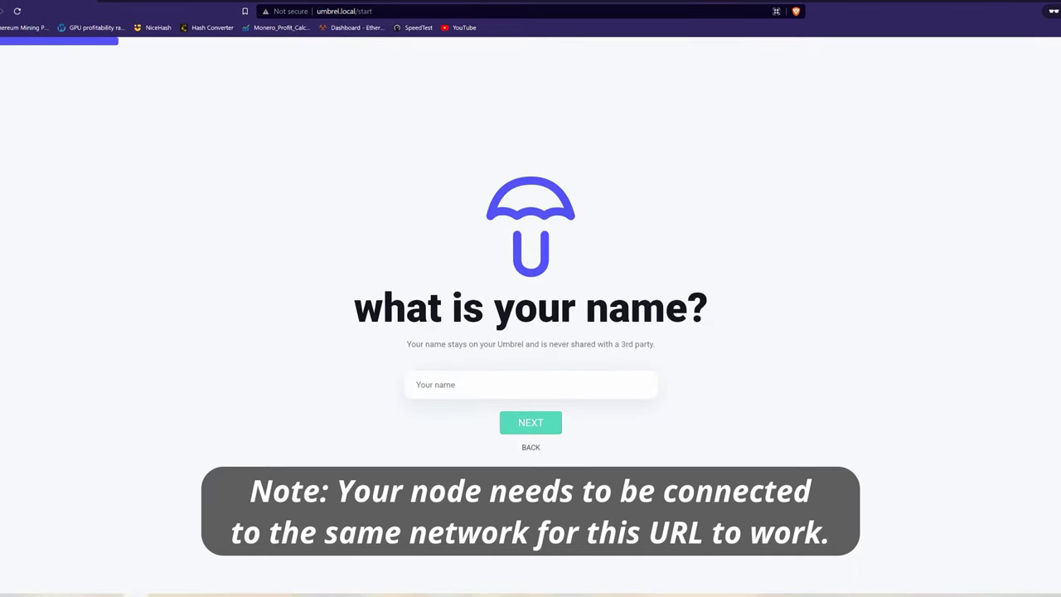
type("Rodford")
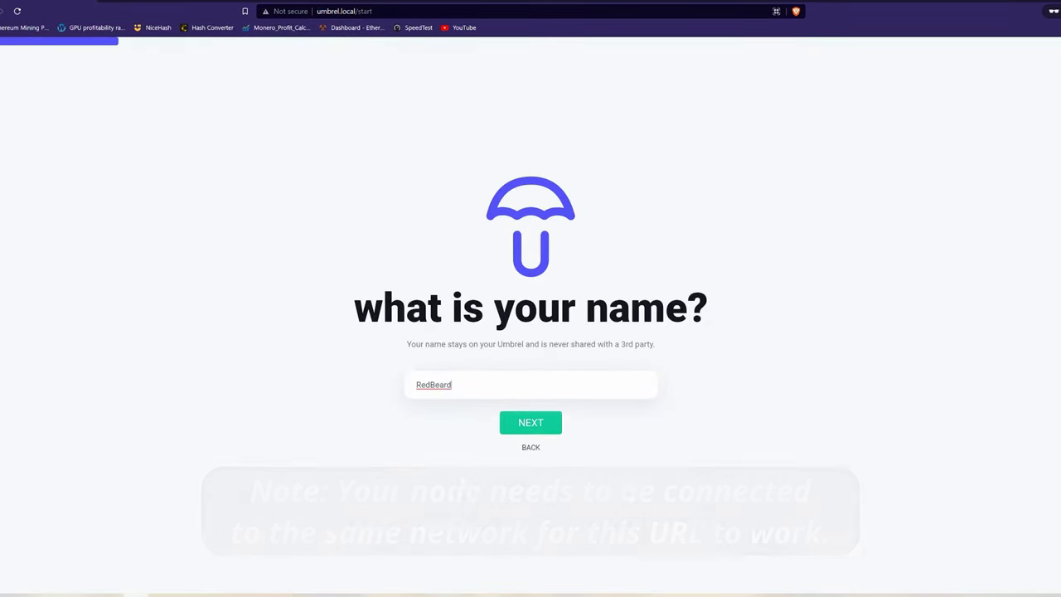
key("Return")
type("***")
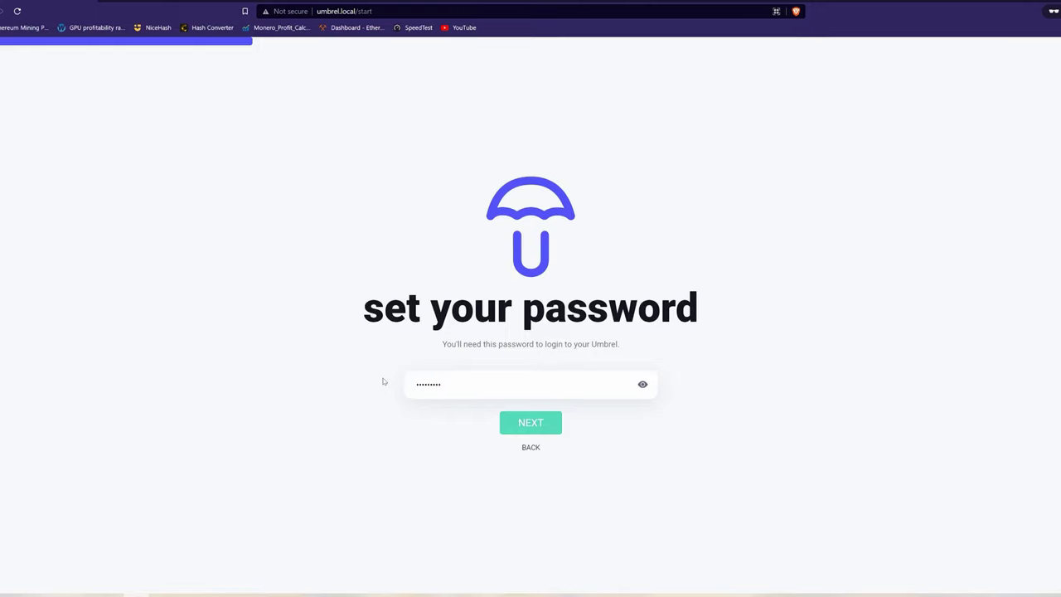
type("********")
key("Return")
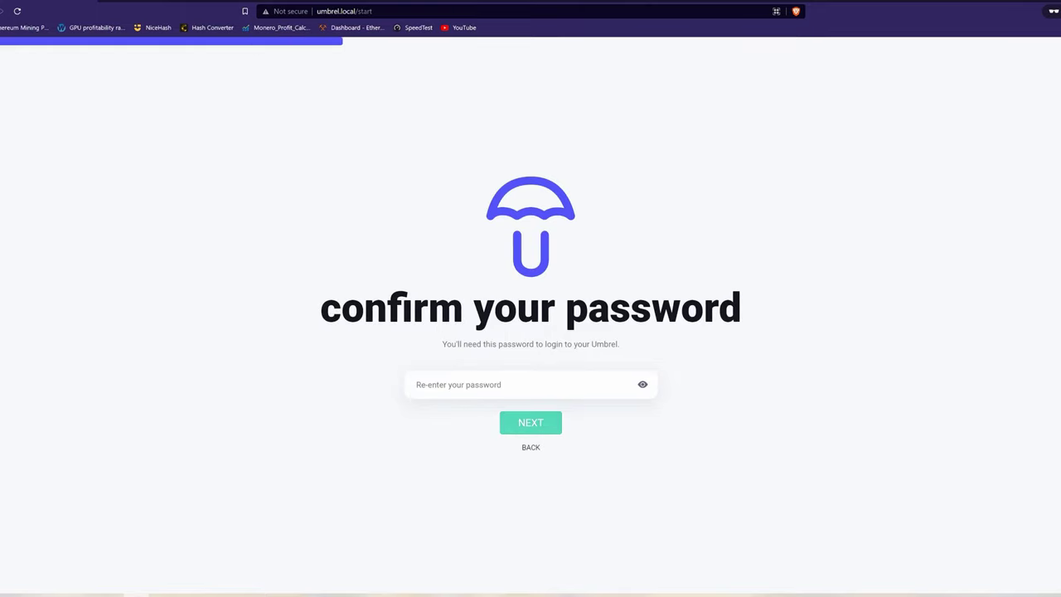
type("**********")
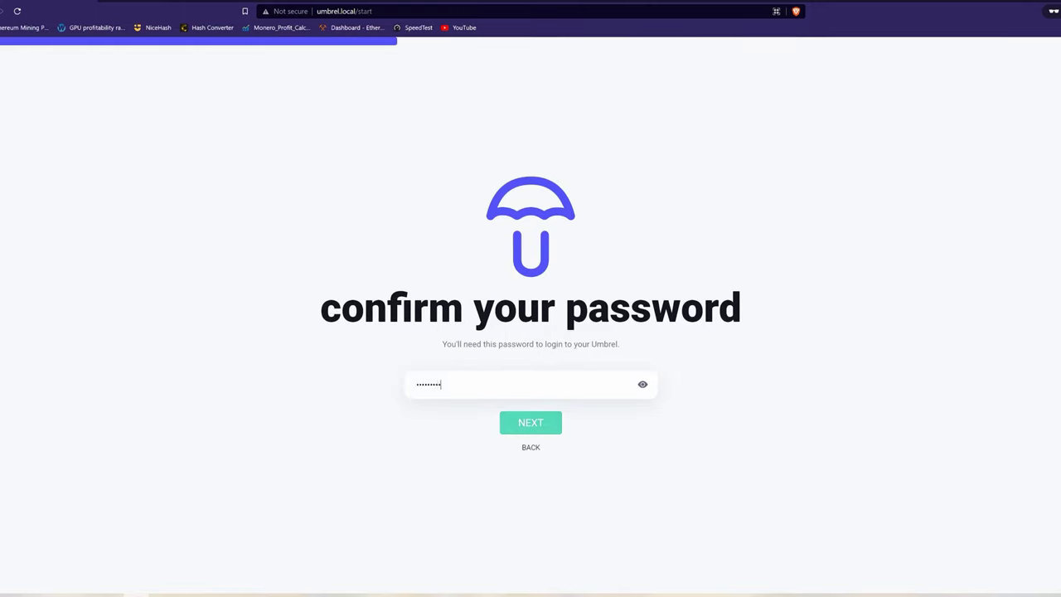
type("*")
left_click(525, 422)
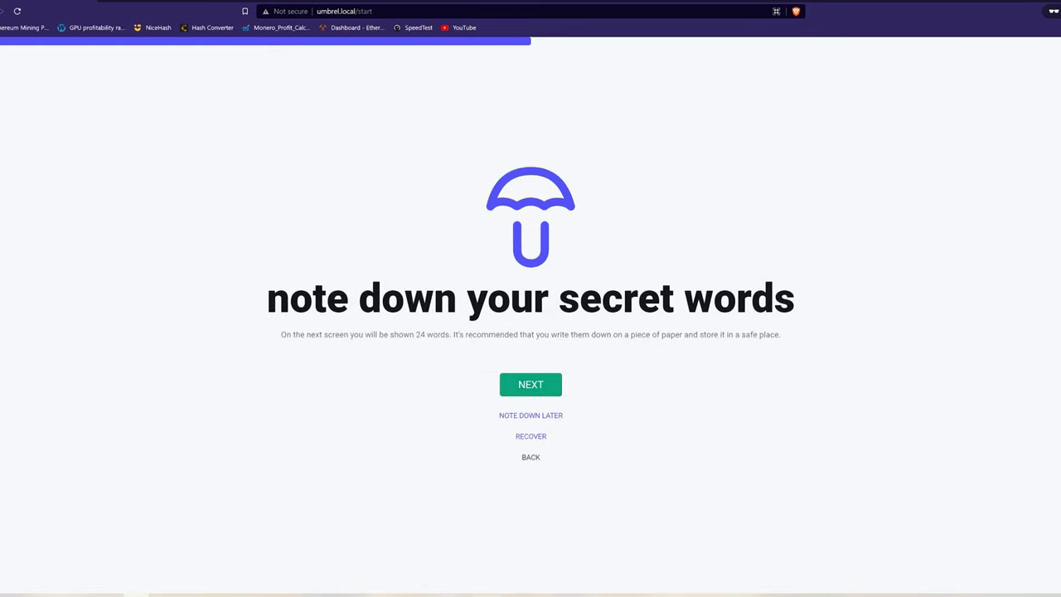
Step: Reveal and page through all 24 secret recovery words, then confirm they are noted
left_click(542, 389)
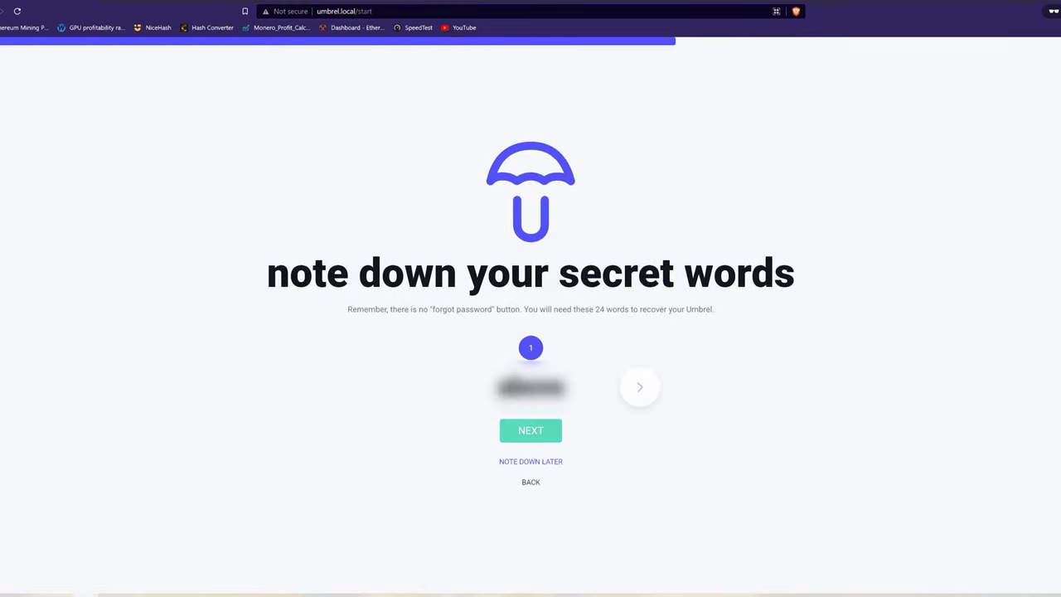
left_click(639, 386)
left_click(639, 386)
left_click(638, 386)
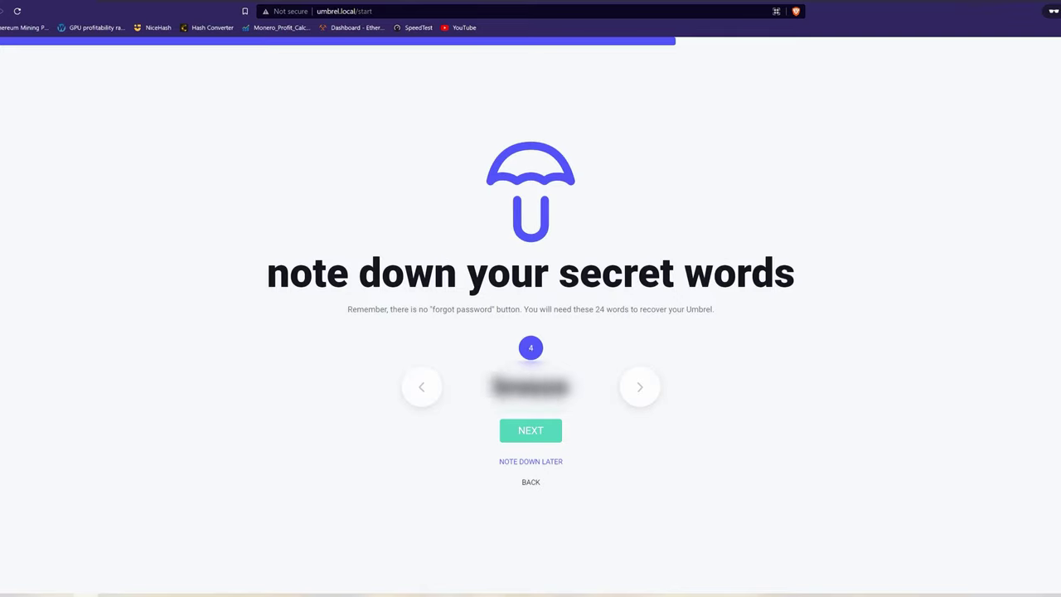
left_click(639, 386)
left_click(639, 386)
left_click(639, 386)
left_click(639, 386)
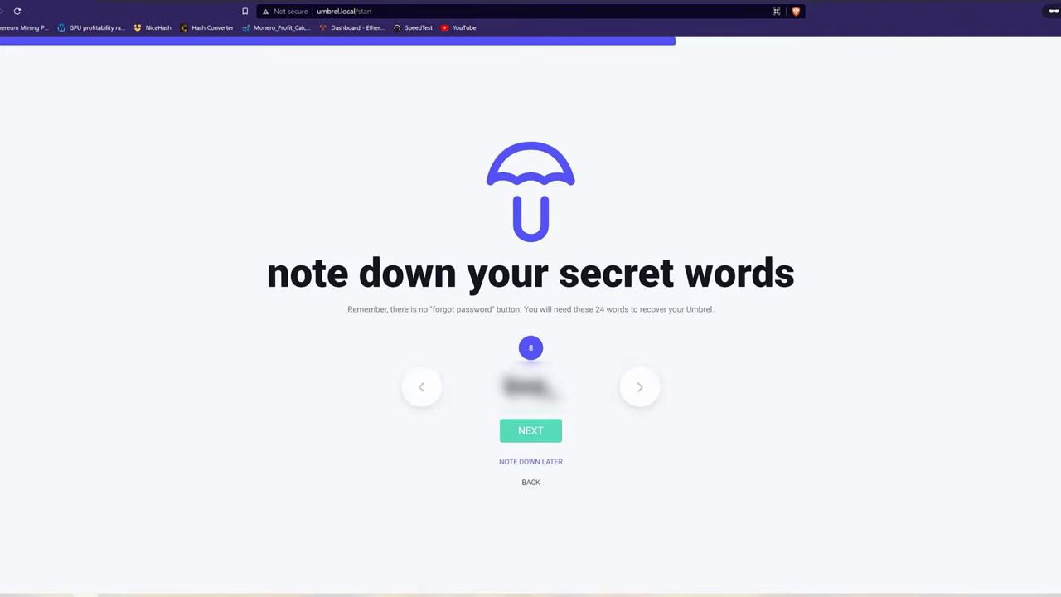
left_click(639, 387)
left_click(639, 386)
left_click(639, 387)
left_click(639, 386)
left_click(639, 386)
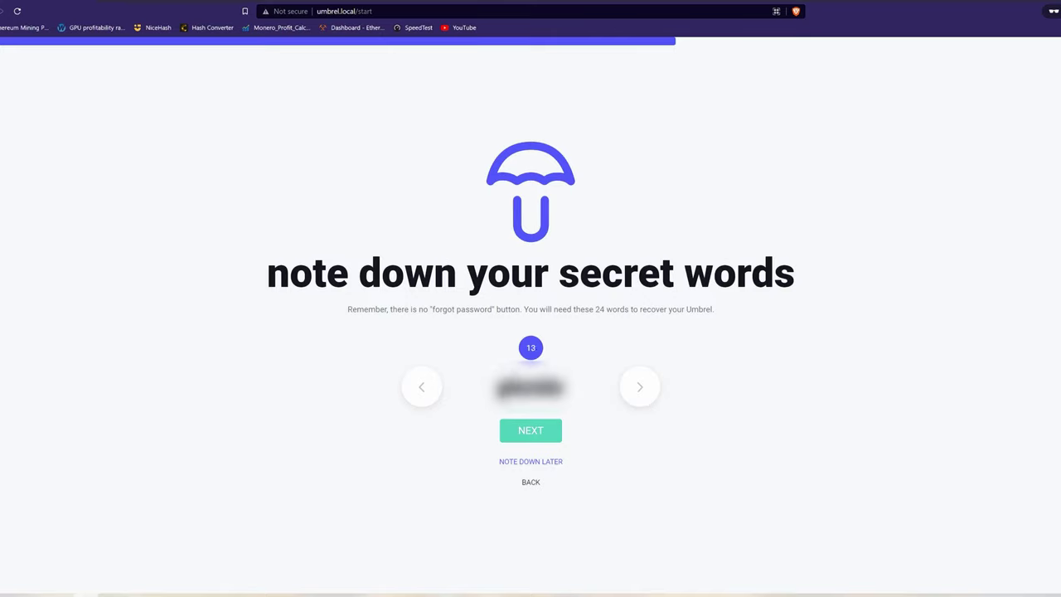
left_click(639, 387)
left_click(641, 386)
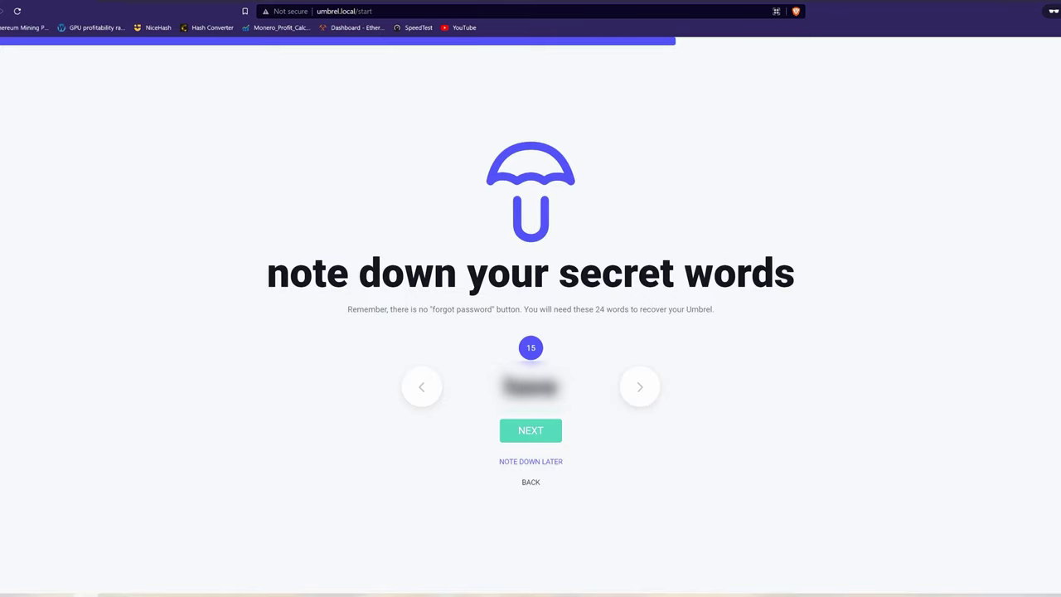
left_click(640, 386)
left_click(641, 386)
left_click(641, 386)
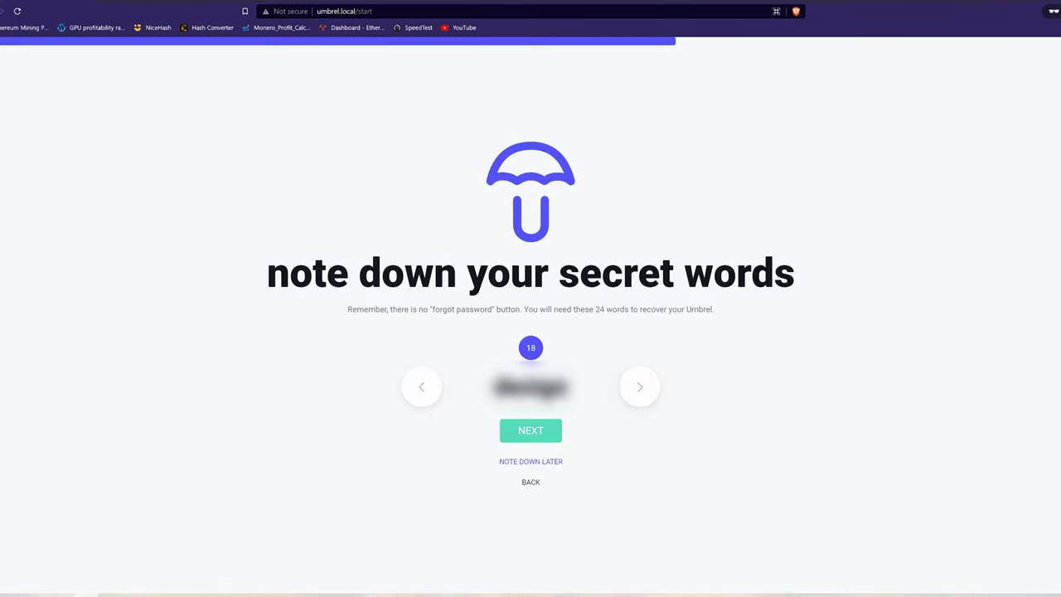
left_click(641, 386)
left_click(641, 387)
left_click(639, 386)
left_click(638, 387)
left_click(639, 387)
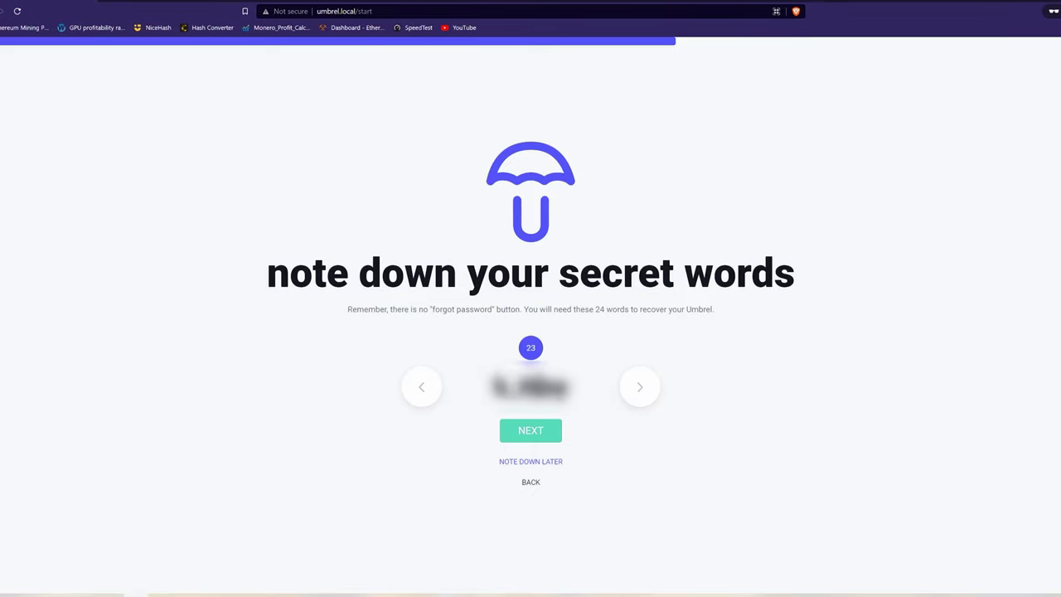
left_click(639, 386)
left_click(530, 430)
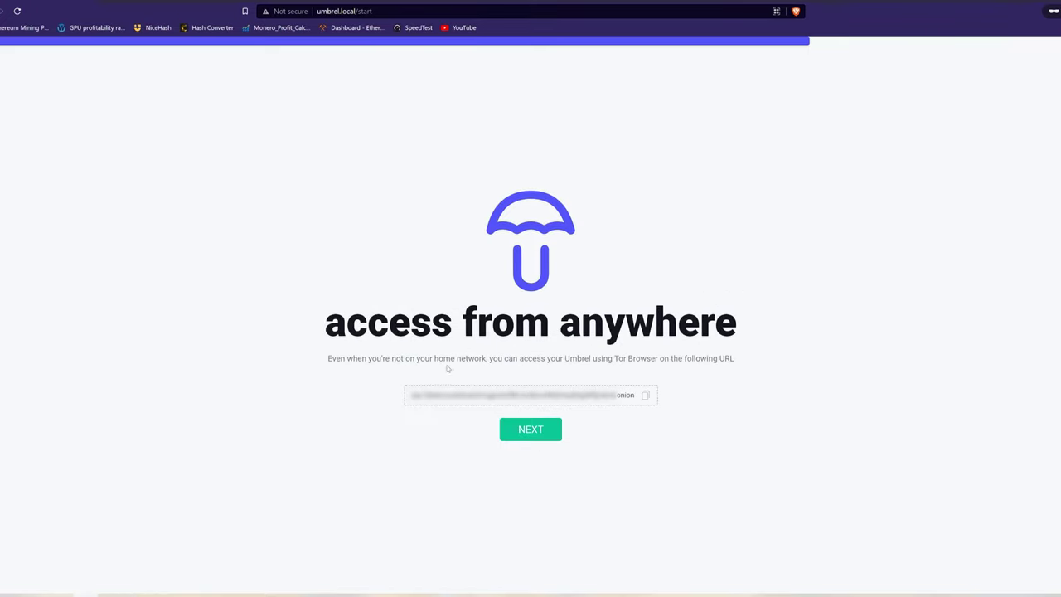
Step: Copy the Tor onion address, accept the beta warning and go to the node dashboard
left_click(643, 397)
left_click(522, 429)
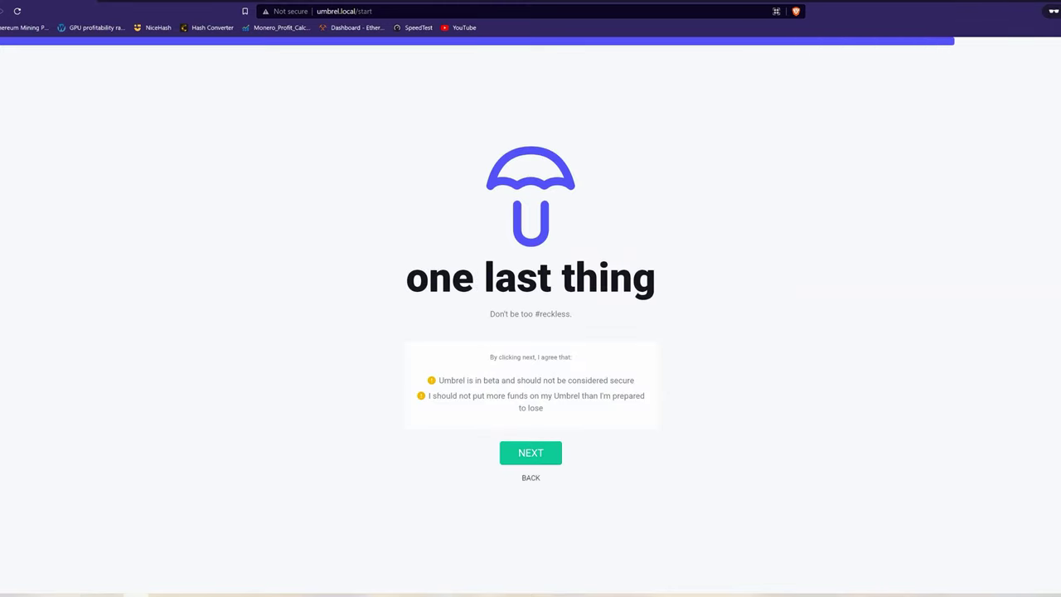
left_click(511, 453)
left_click(531, 440)
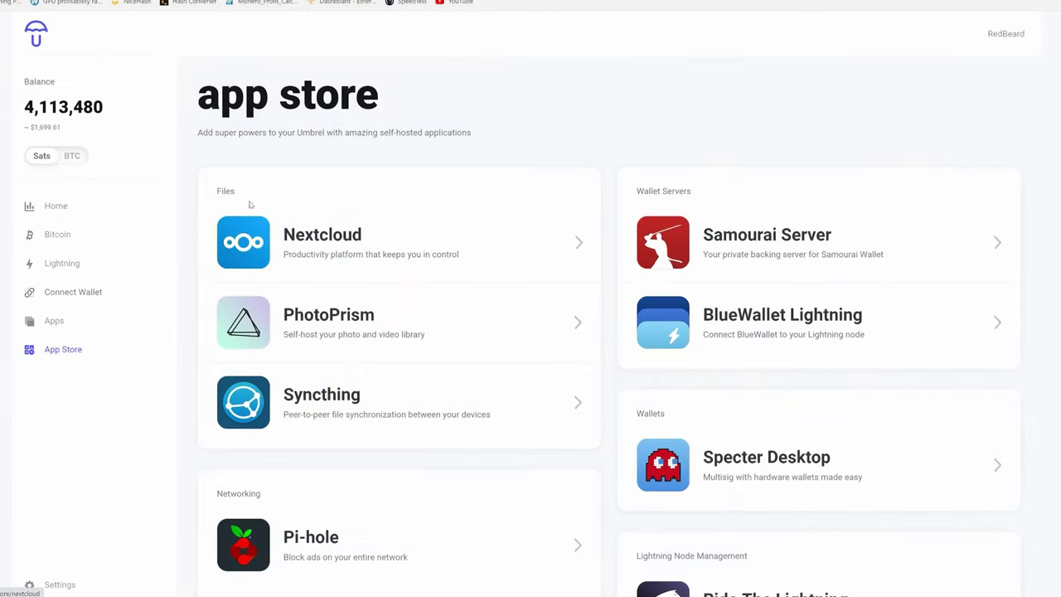
Step: Scroll the app store down to the Explorers section with mempool and BTC RPC Explorer
scroll(107, 168, "down", 3)
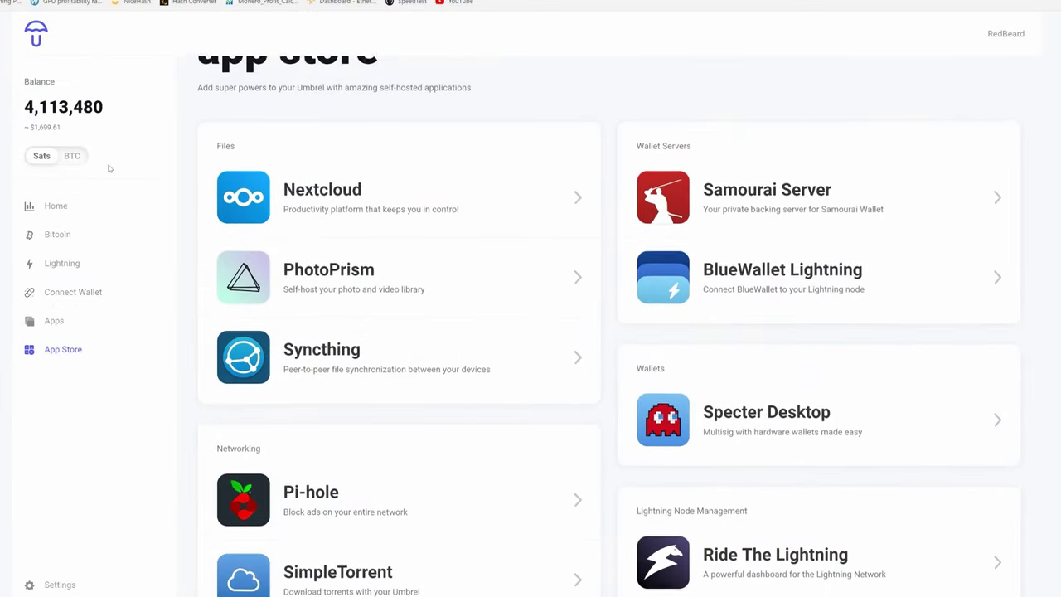
scroll(108, 168, "down", 6)
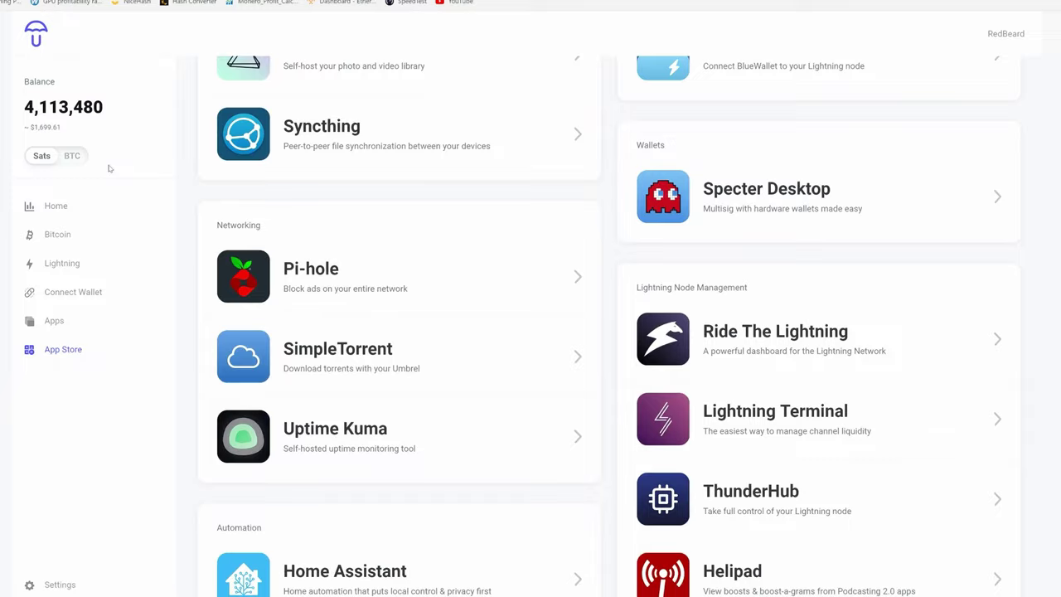
scroll(108, 168, "down", 8)
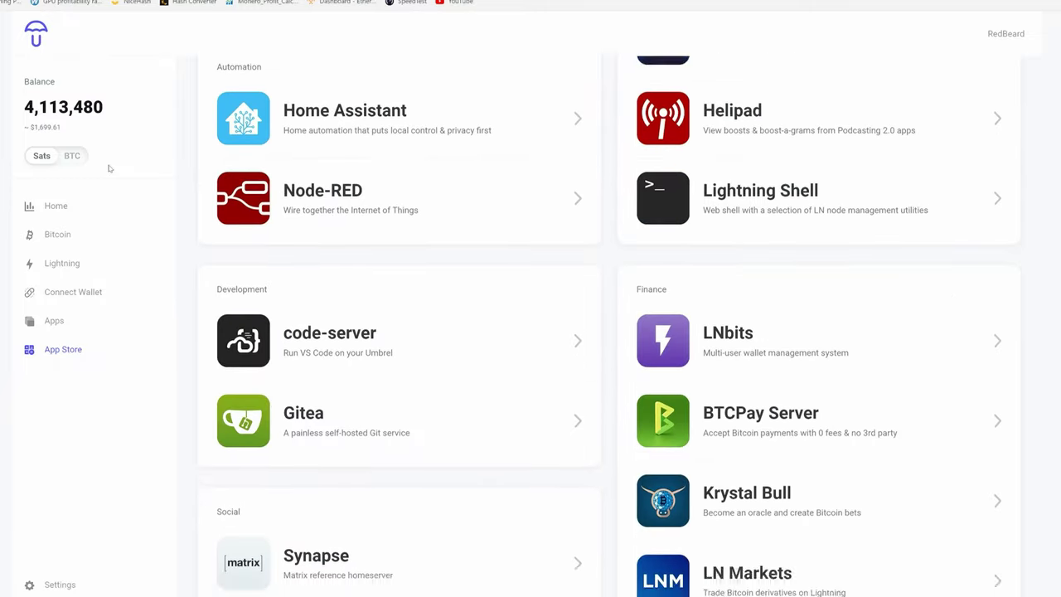
scroll(108, 168, "down", 1)
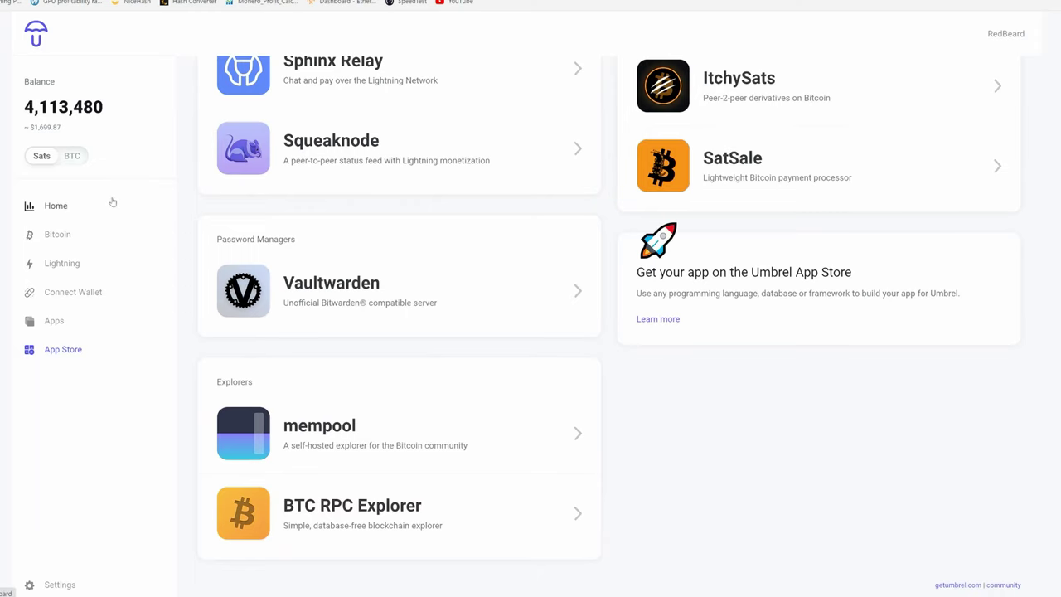
Step: Check that Bitcoin Core reads 100% synchronized, then open the Lightning Network page
left_click(57, 235)
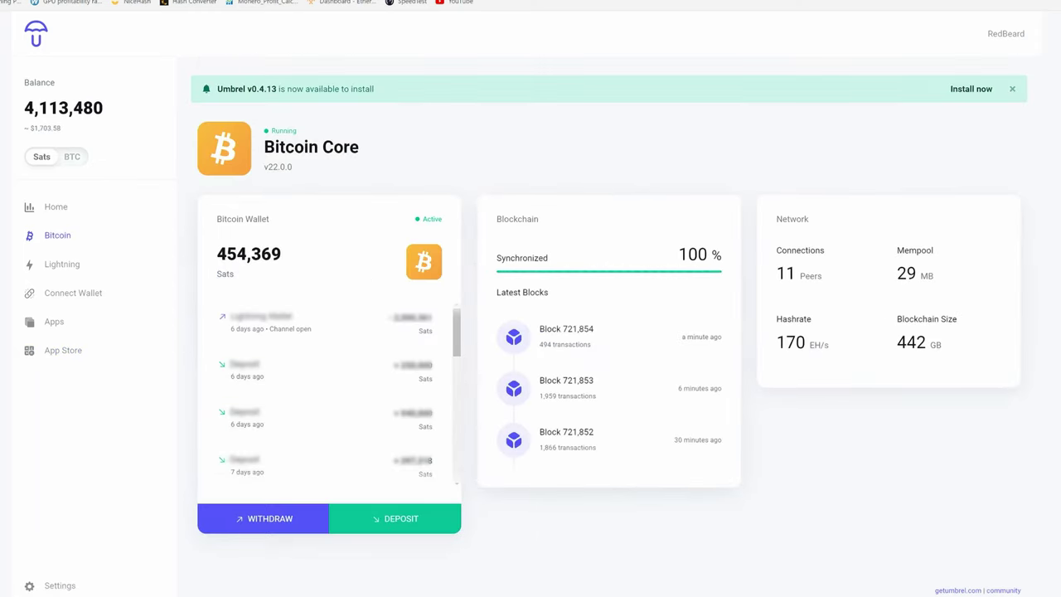
left_click_drag(678, 253, 721, 254)
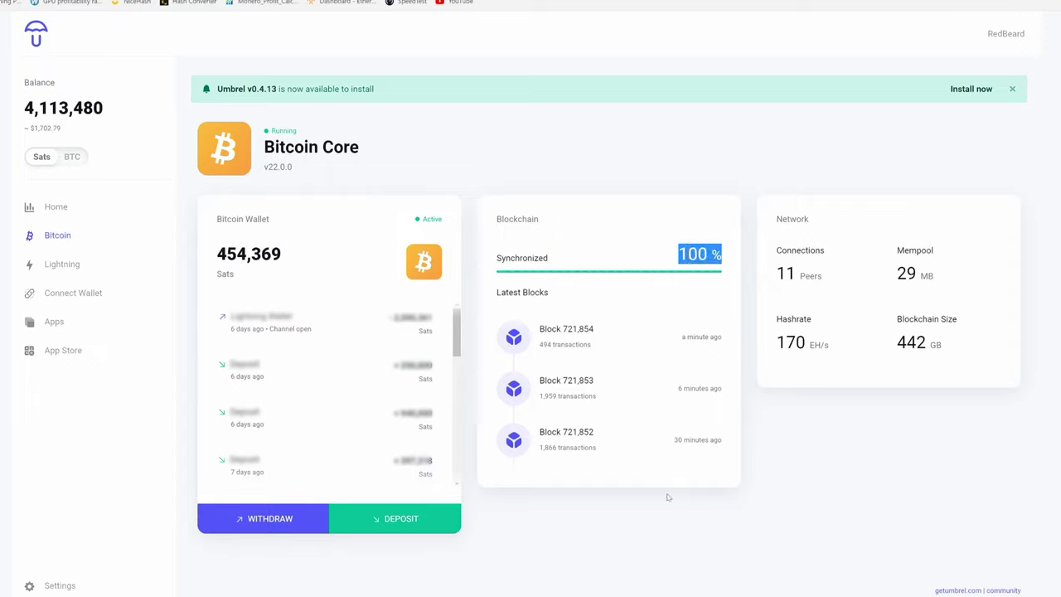
left_click(684, 222)
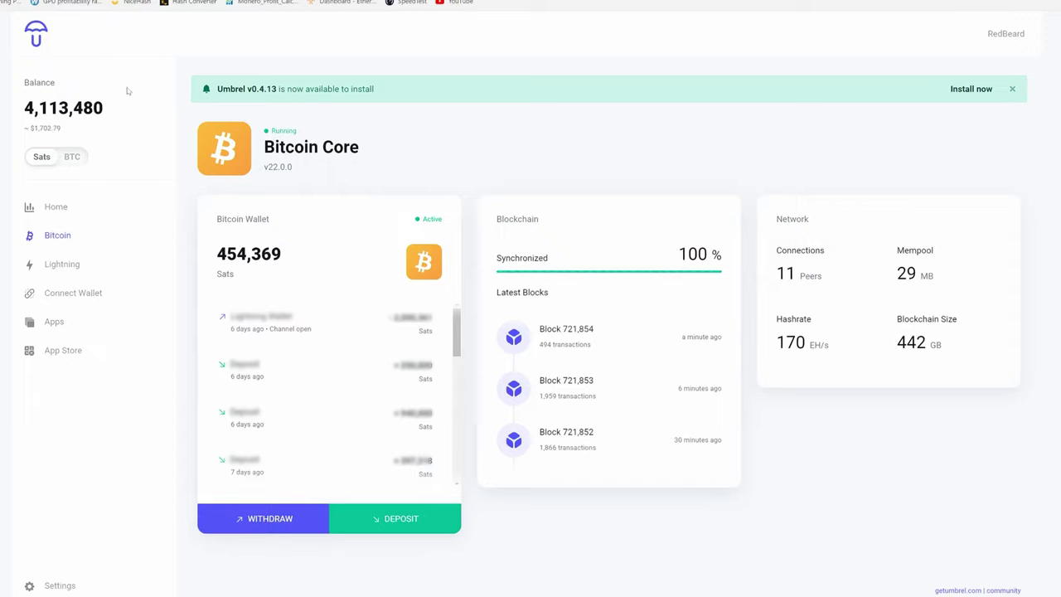
left_click(62, 265)
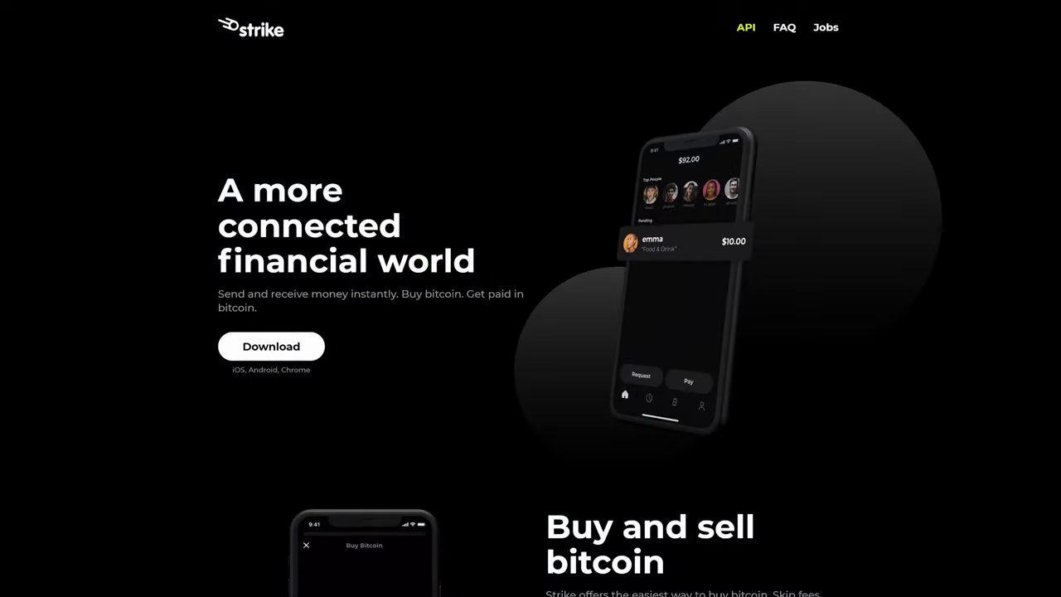
Step: Scroll the Strike homepage down past the $100 fee comparison to the Strike API section
scroll(530, 298, "down", 2)
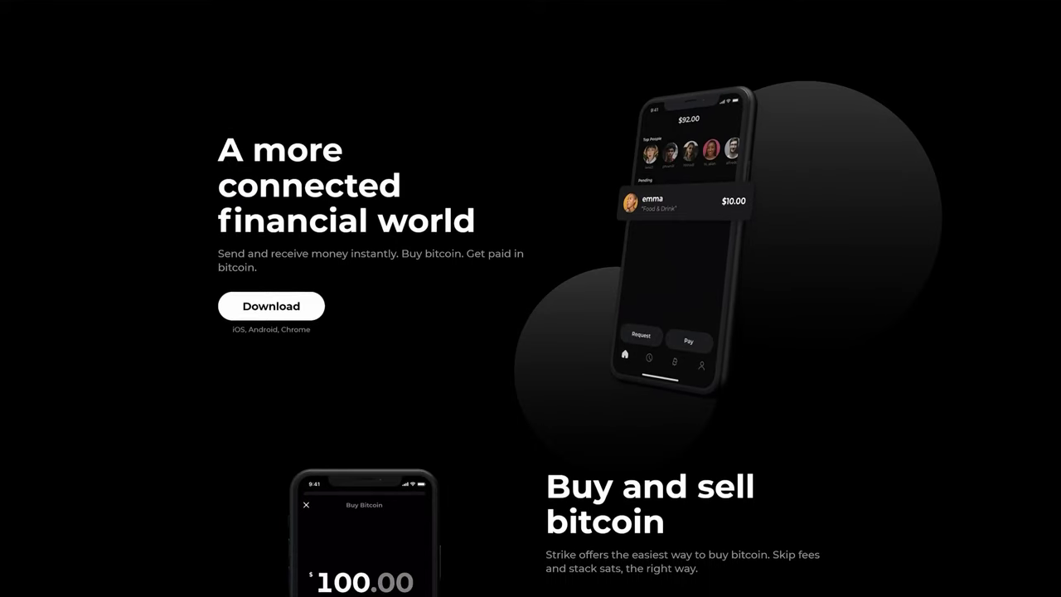
scroll(530, 299, "down", 5)
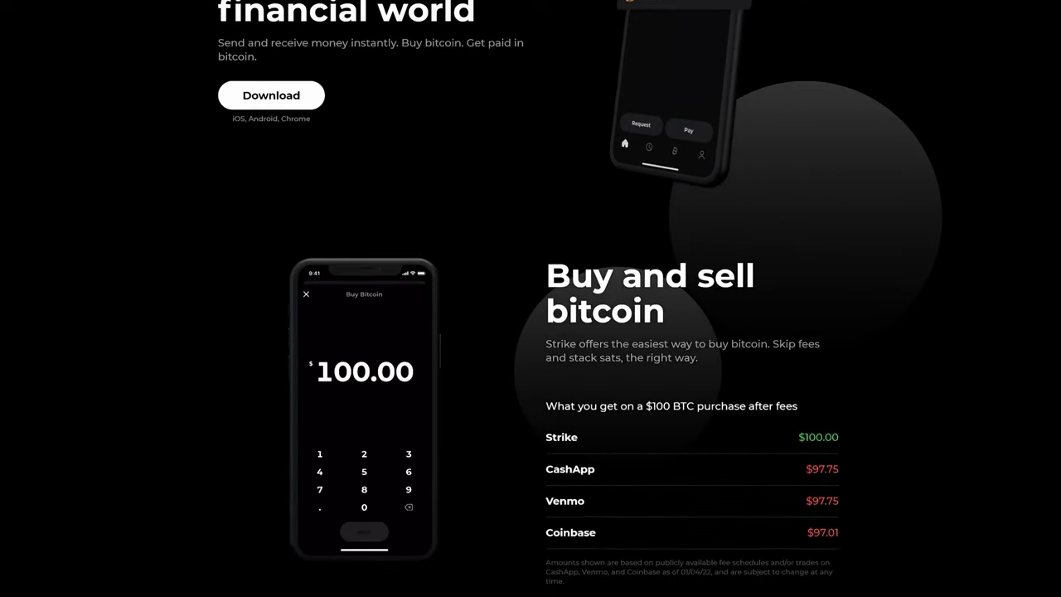
scroll(530, 298, "down", 6)
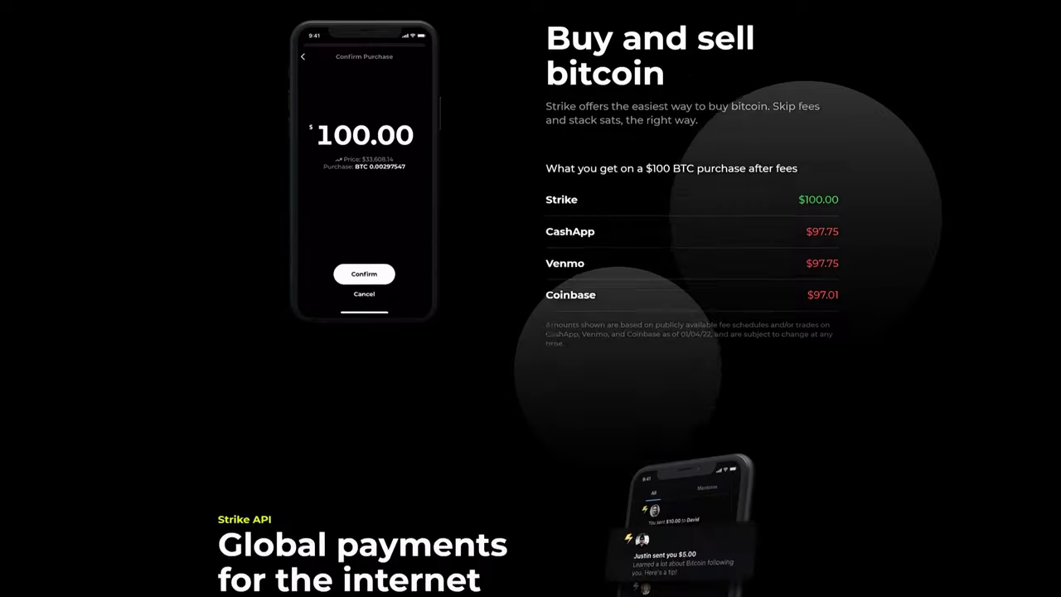
scroll(530, 299, "down", 4)
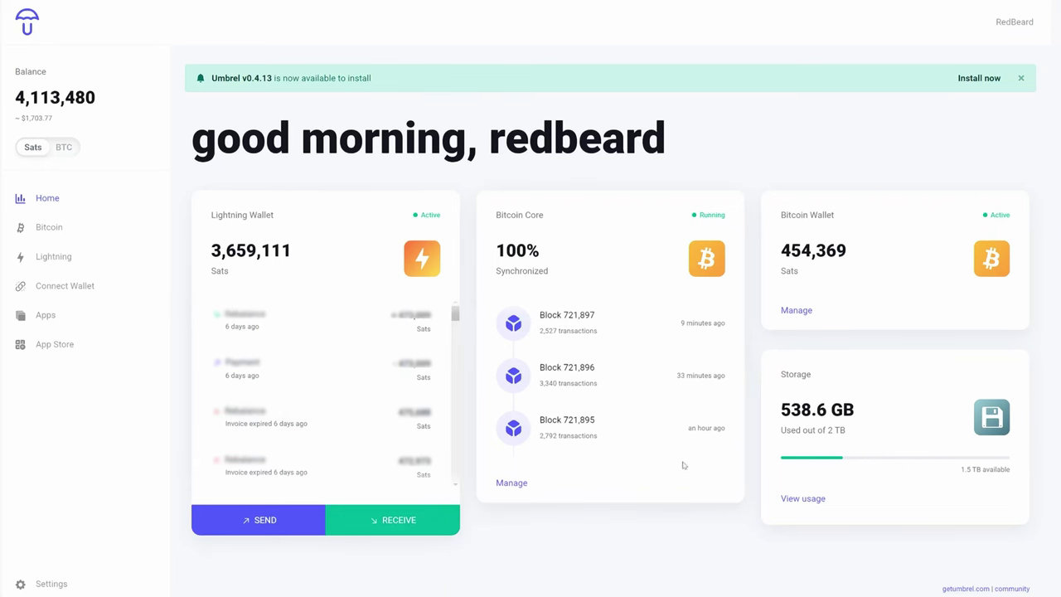
Step: Show a Bitcoin deposit address with its QR code and select the full address text
left_click(795, 310)
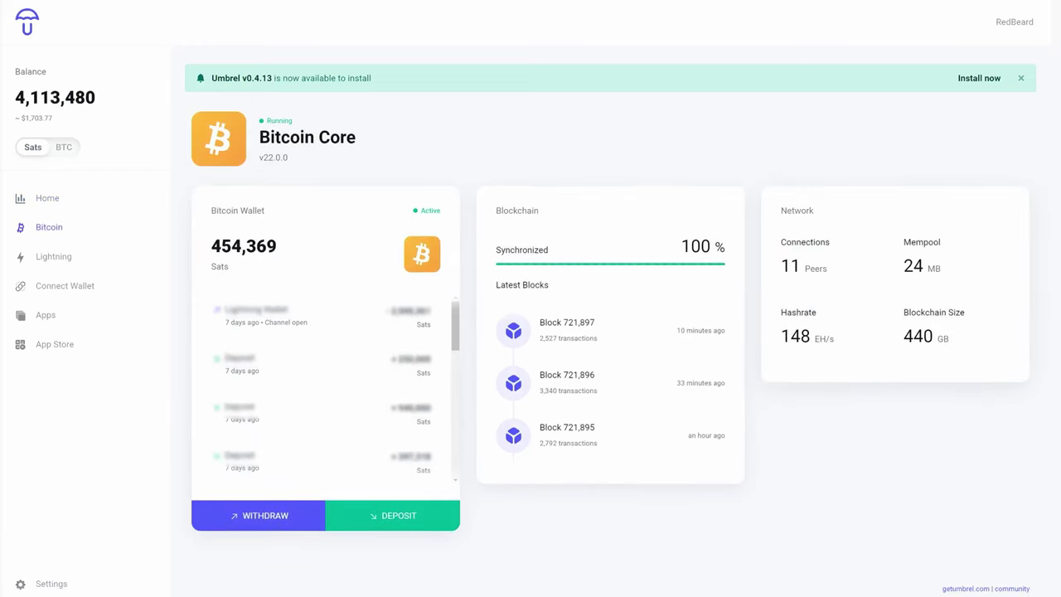
left_click(412, 525)
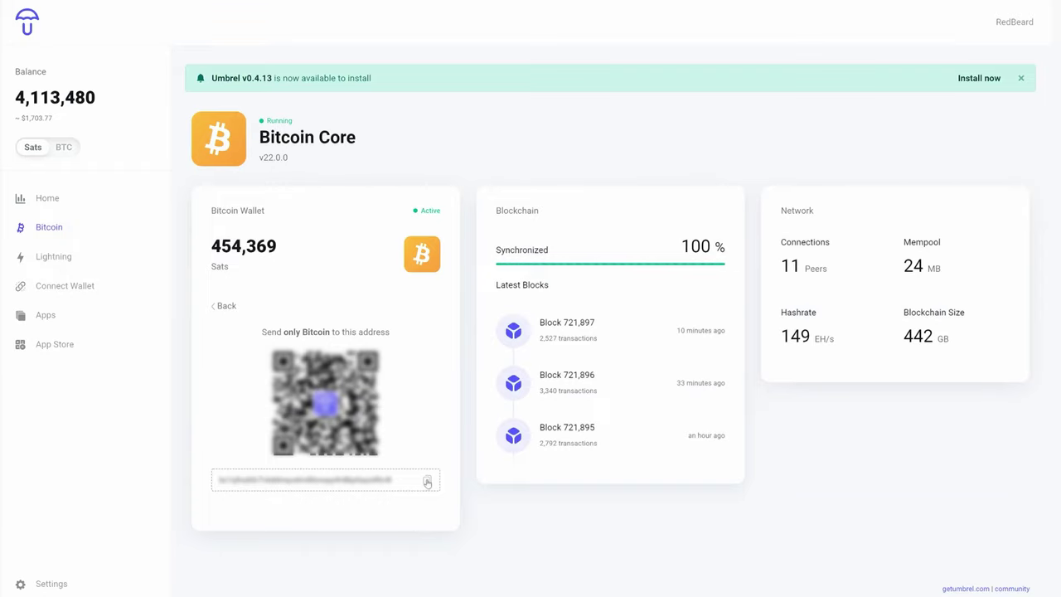
left_click_drag(394, 480, 219, 480)
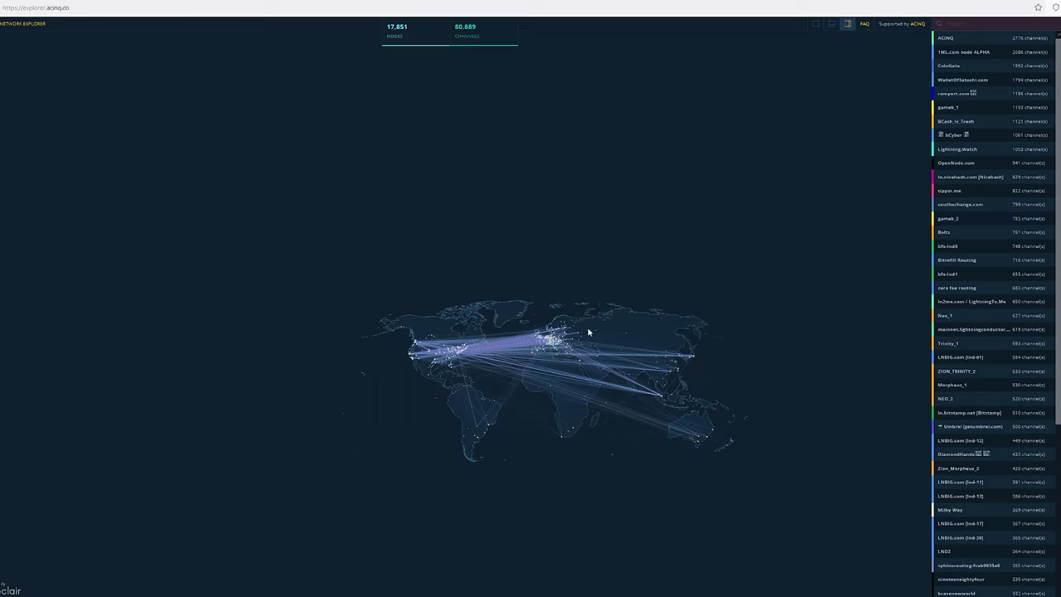
Step: Open CoinGate's detail panel showing its connection address and channels on the map
scroll(530, 367, "up", 3)
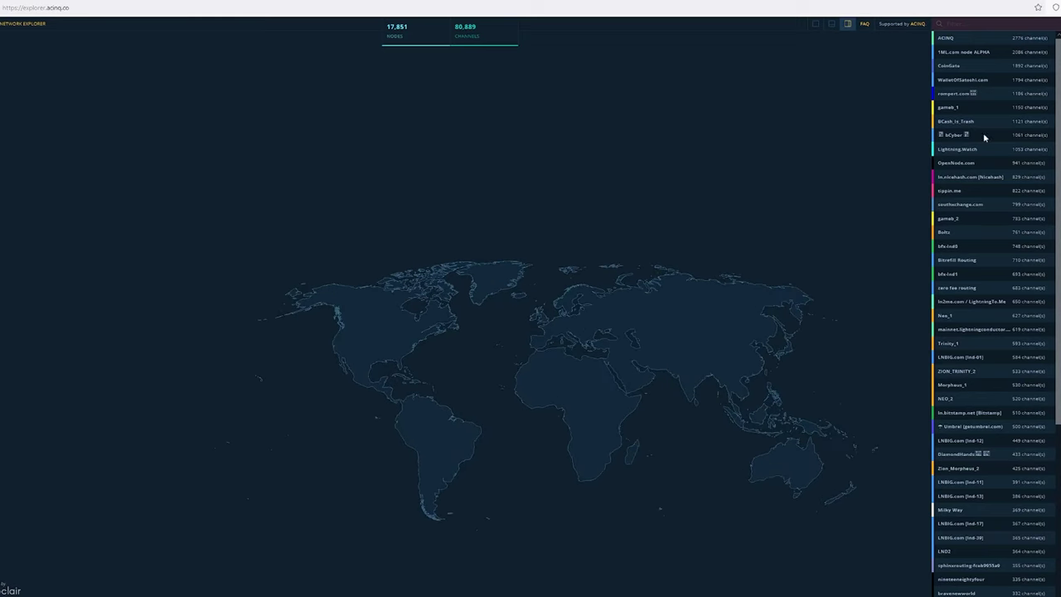
left_click(964, 68)
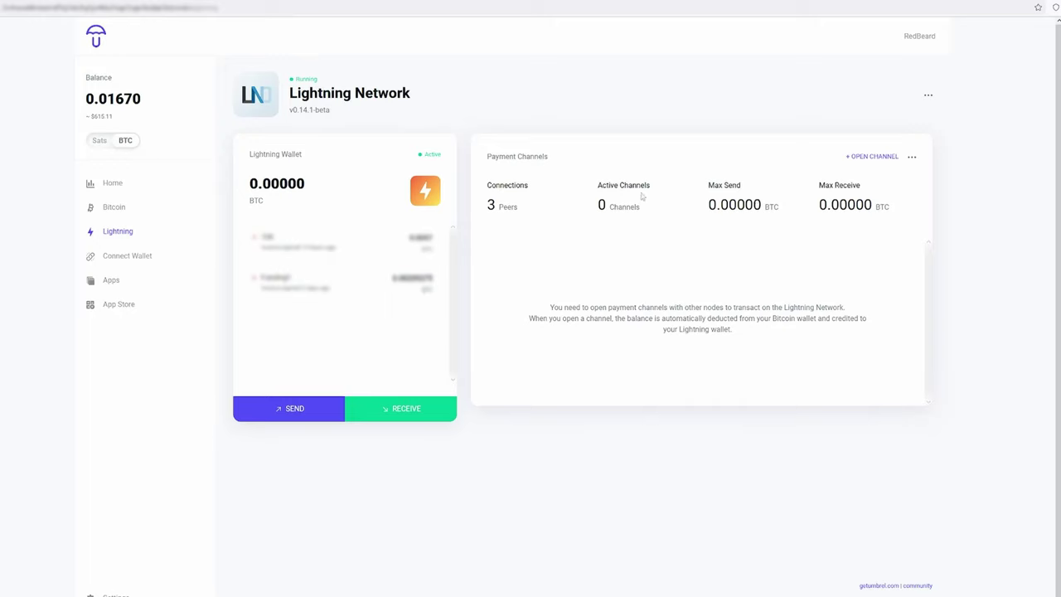
Step: Open an 800,000-sat Lightning channel to 3.124.63.44:9735 with a 1 sat/vB fee
left_click(870, 155)
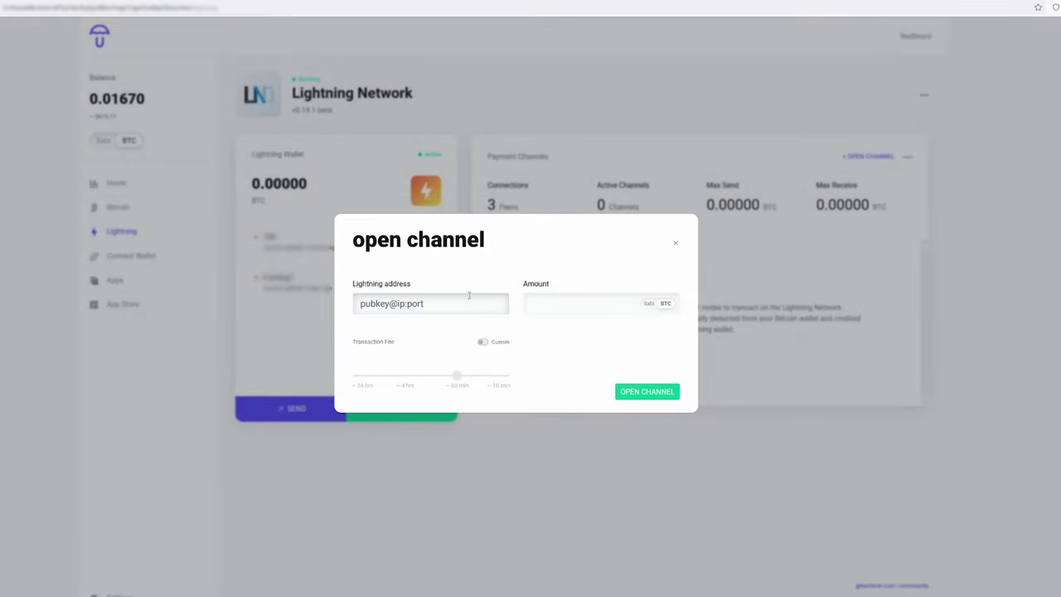
key("ctrl+v")
left_click(557, 300)
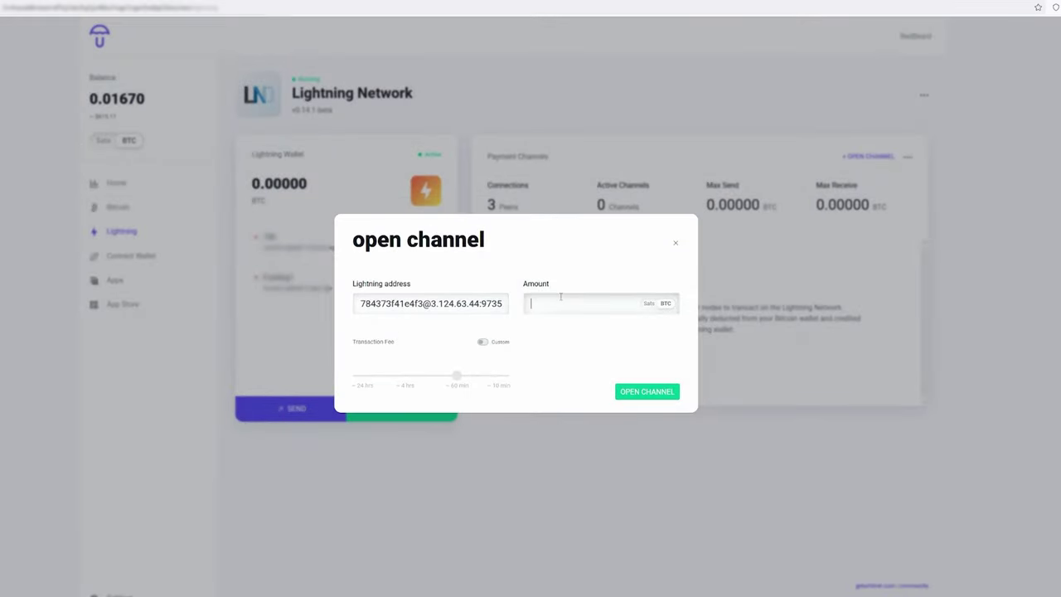
type("800000")
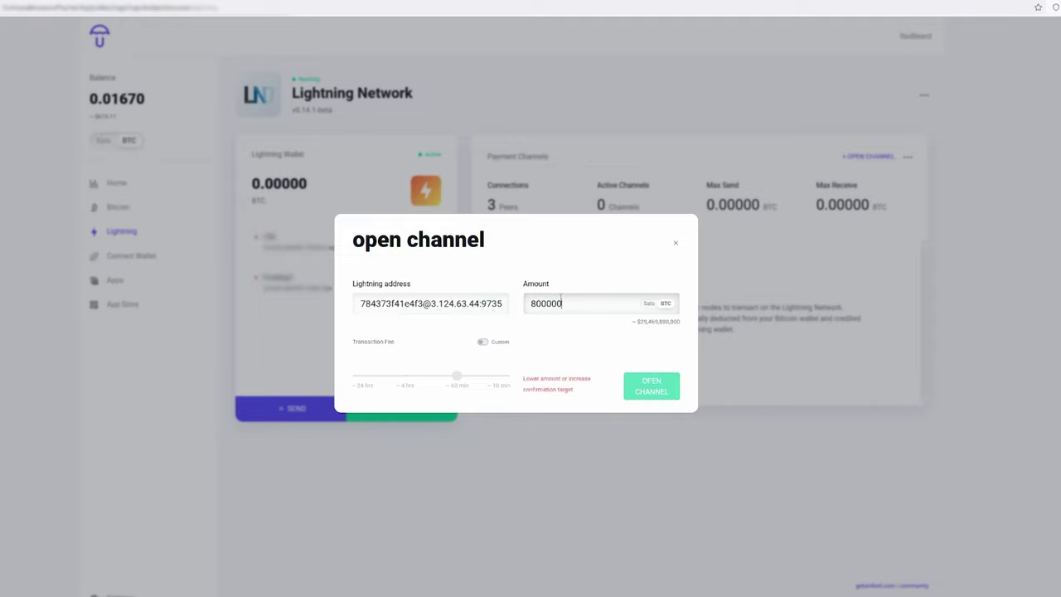
left_click(650, 303)
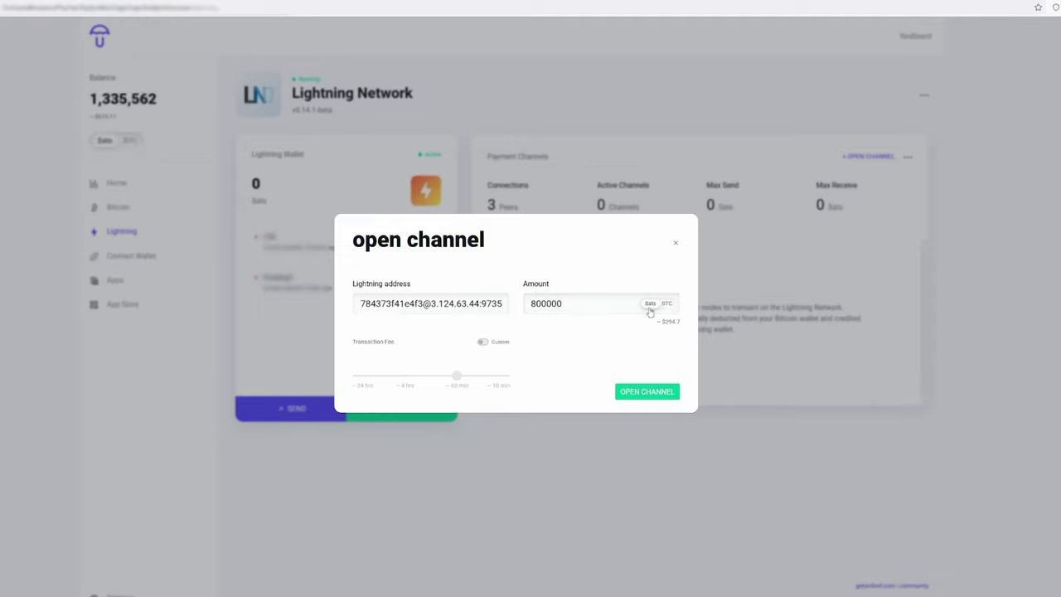
mouse_move(462, 383)
left_click_drag(461, 383, 353, 377)
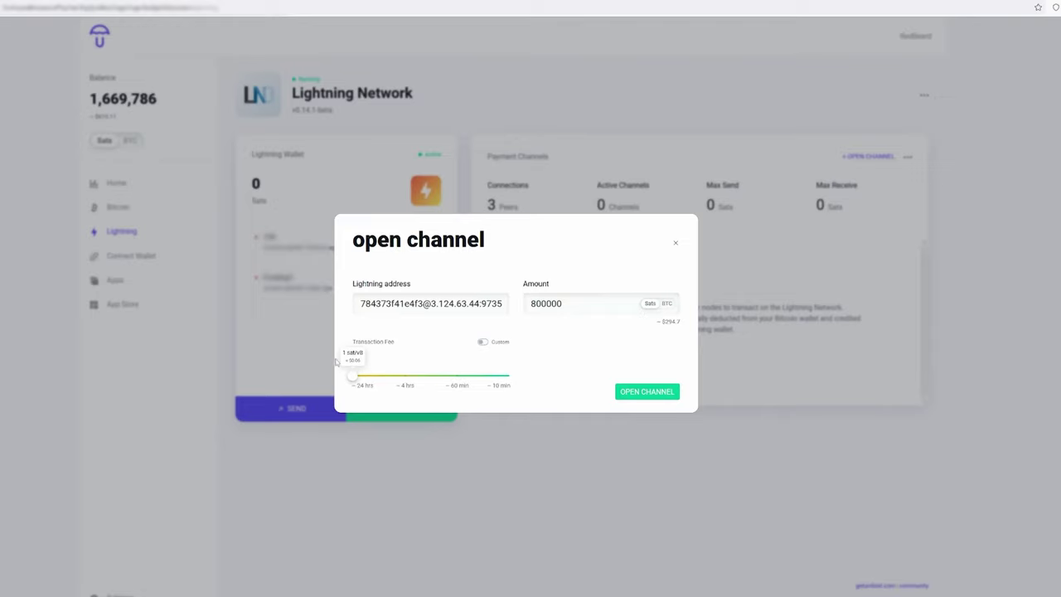
left_click(623, 394)
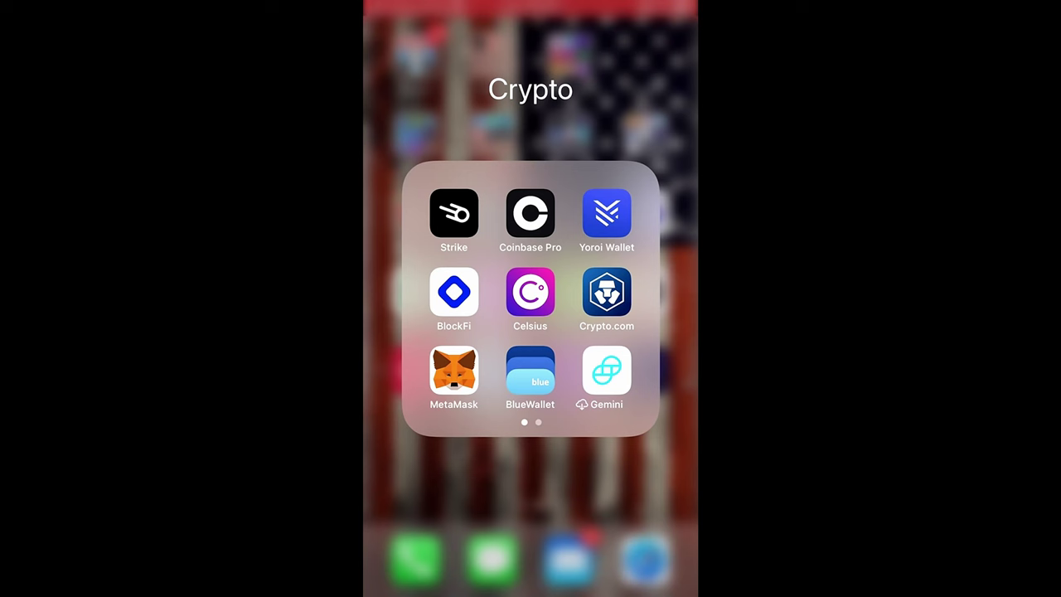
Step: Create a $5.00 Bitcoin request described 'RedBeardTest' in Strike, then start a Lightning payment in Umbrel
left_click(453, 213)
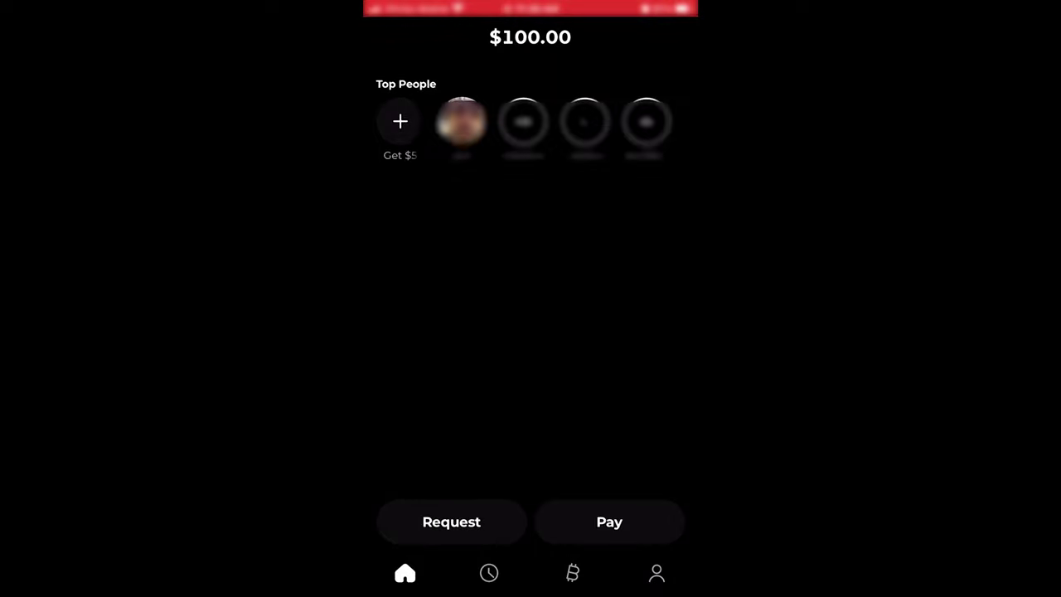
left_click(450, 521)
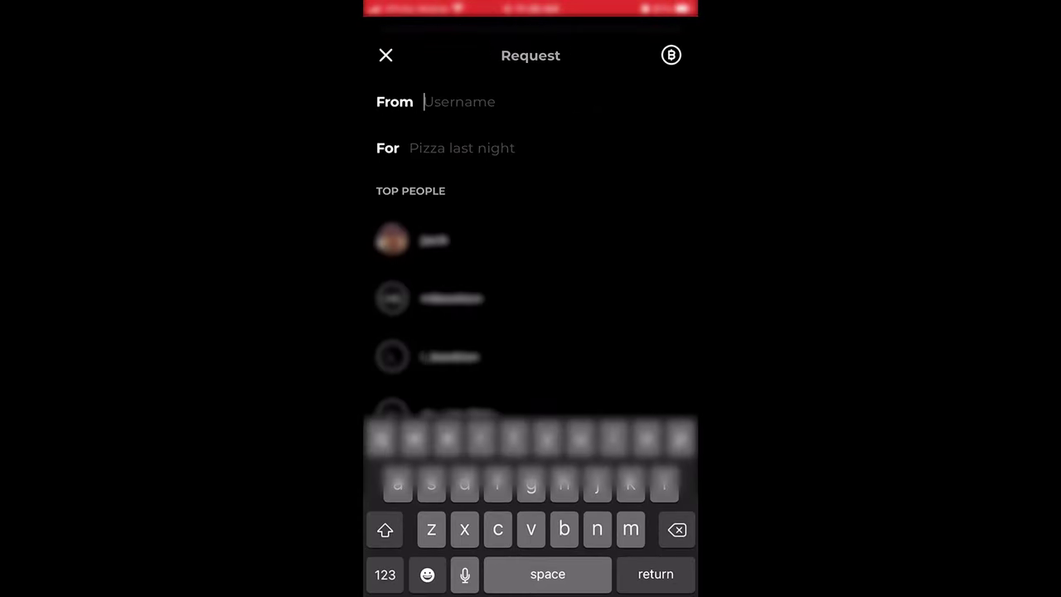
left_click(412, 239)
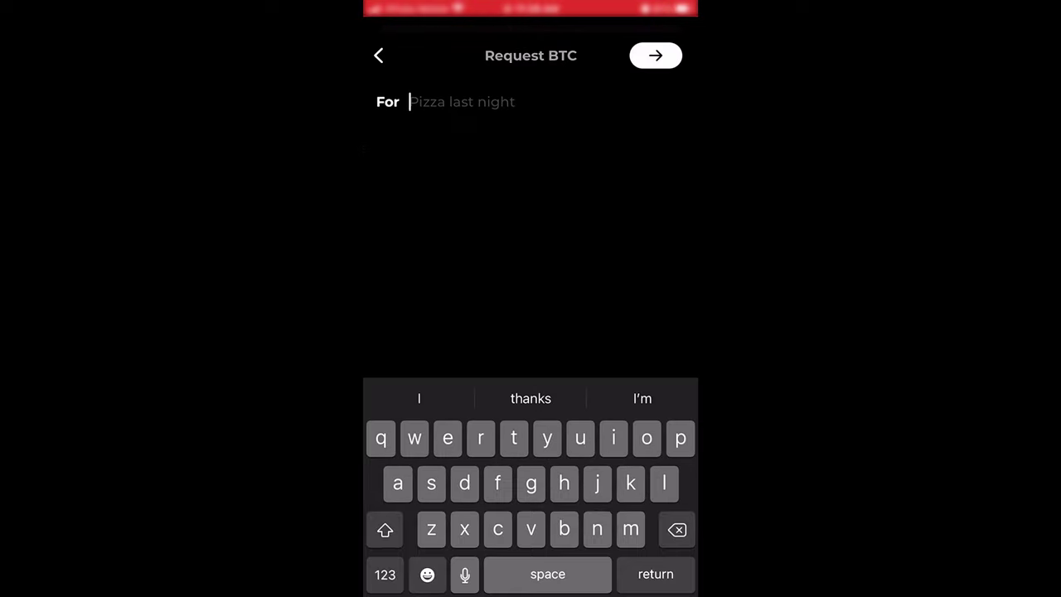
type("Re")
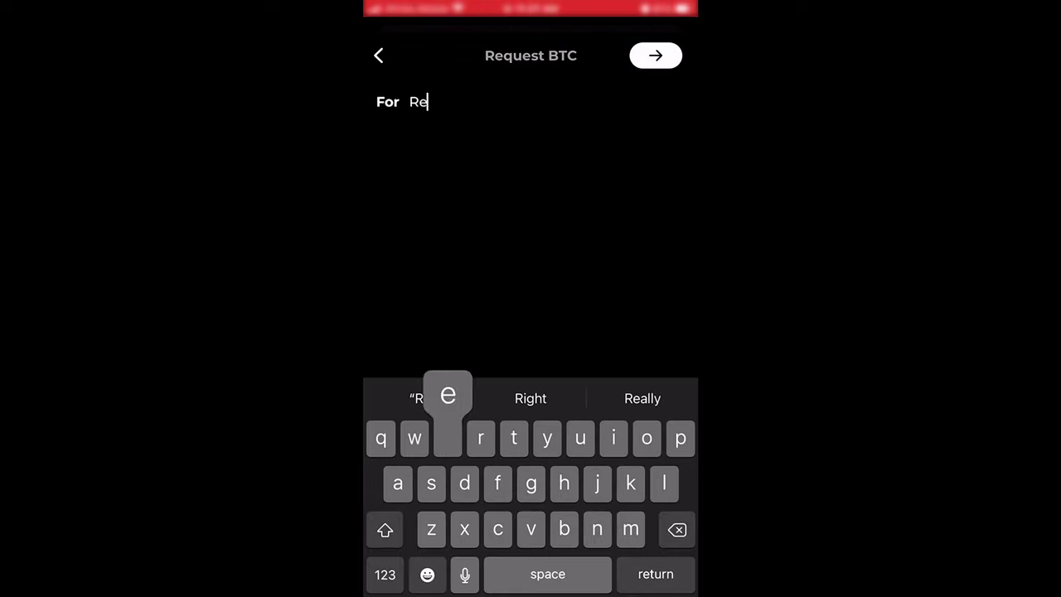
type("dBeard")
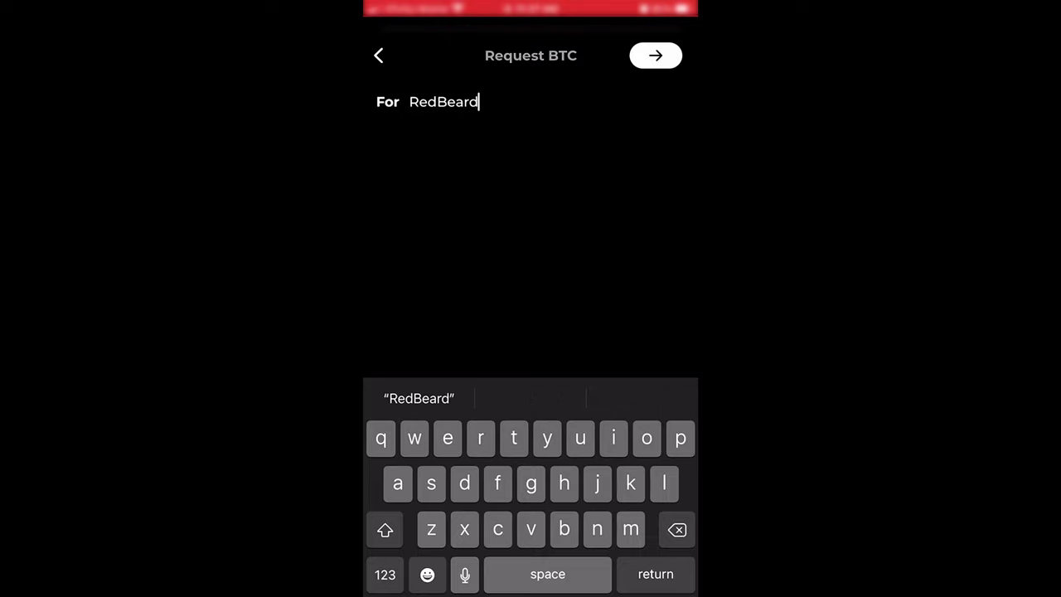
type("Test")
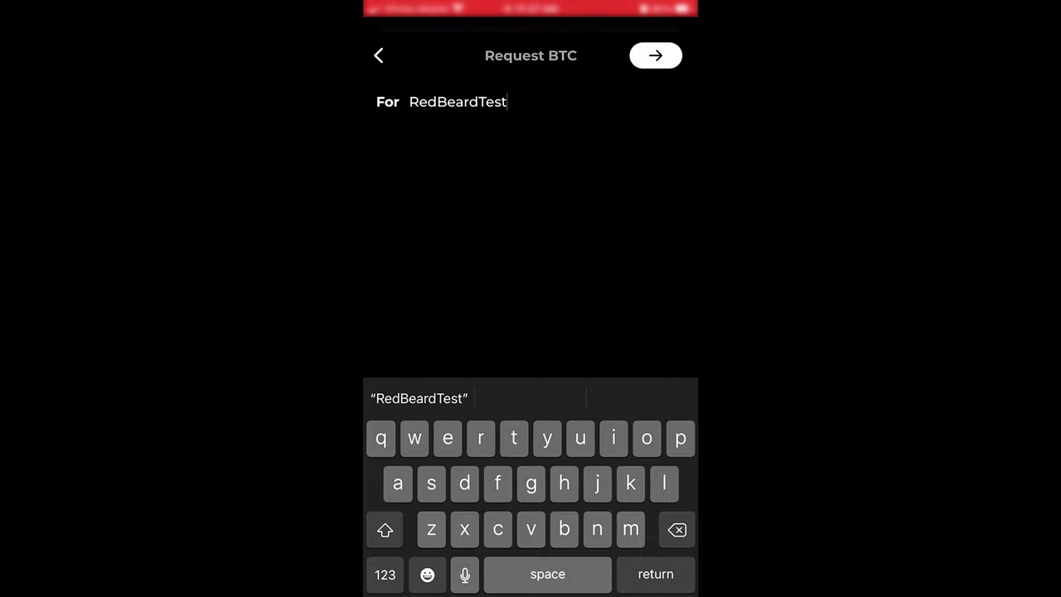
key("Return")
type("5")
left_click(532, 561)
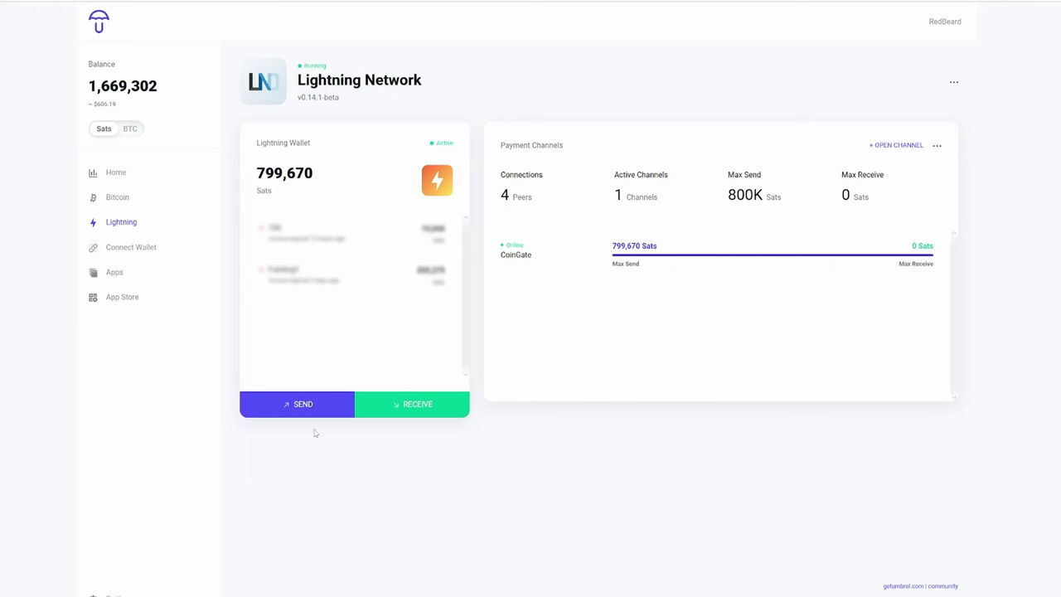
left_click(309, 410)
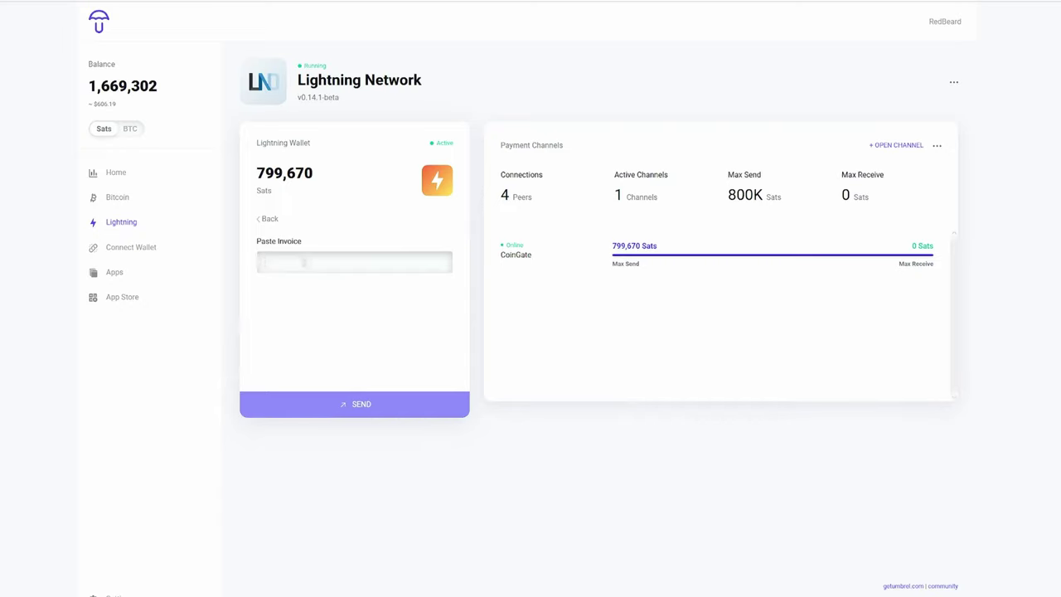
Step: Paste and pay the 13,755-sat RedBeardTest invoice, then show Umbrel's installed apps
key("ctrl+v")
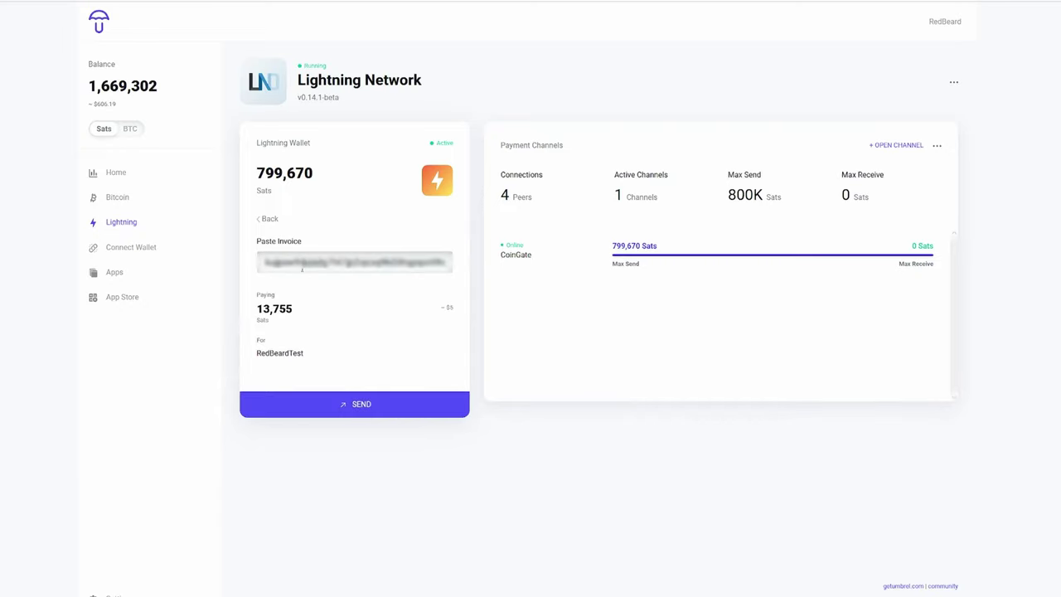
left_click(367, 412)
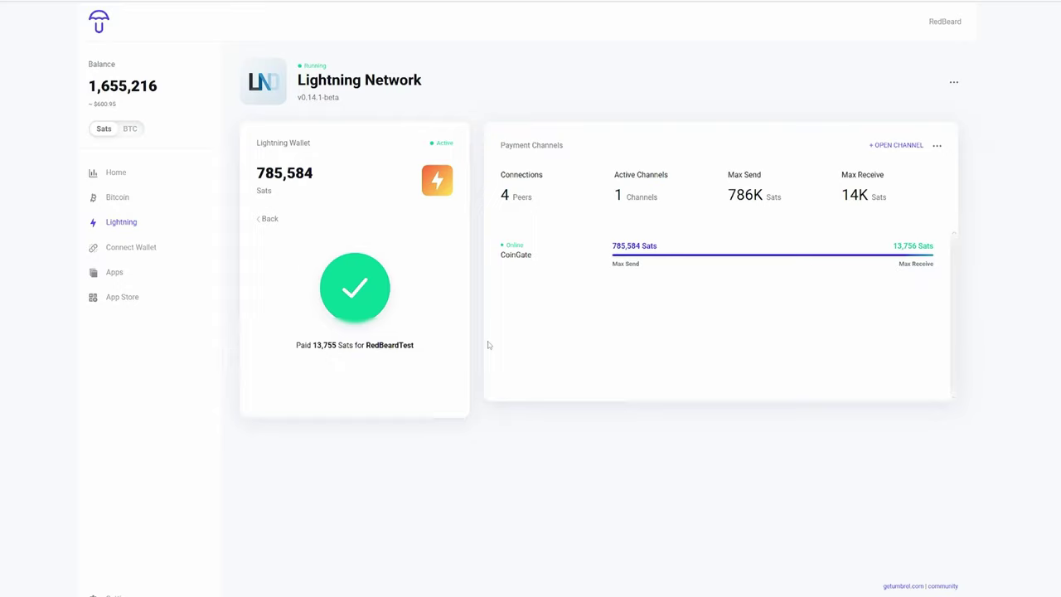
left_click(103, 332)
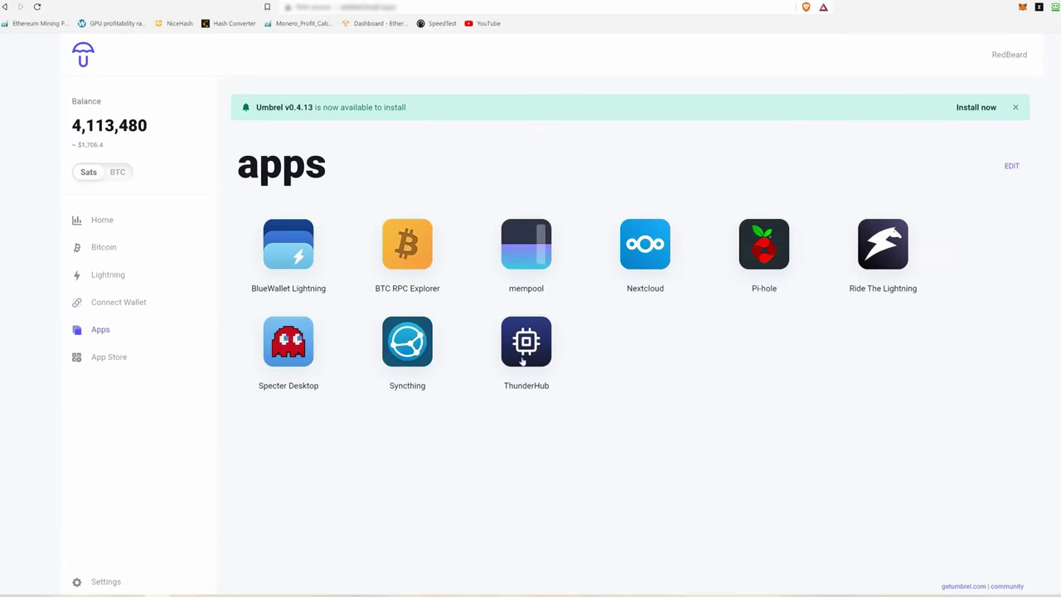
Step: In the mempool app, check the next block's fee details, then view the mempool-by-vBytes graphs
left_click(523, 246)
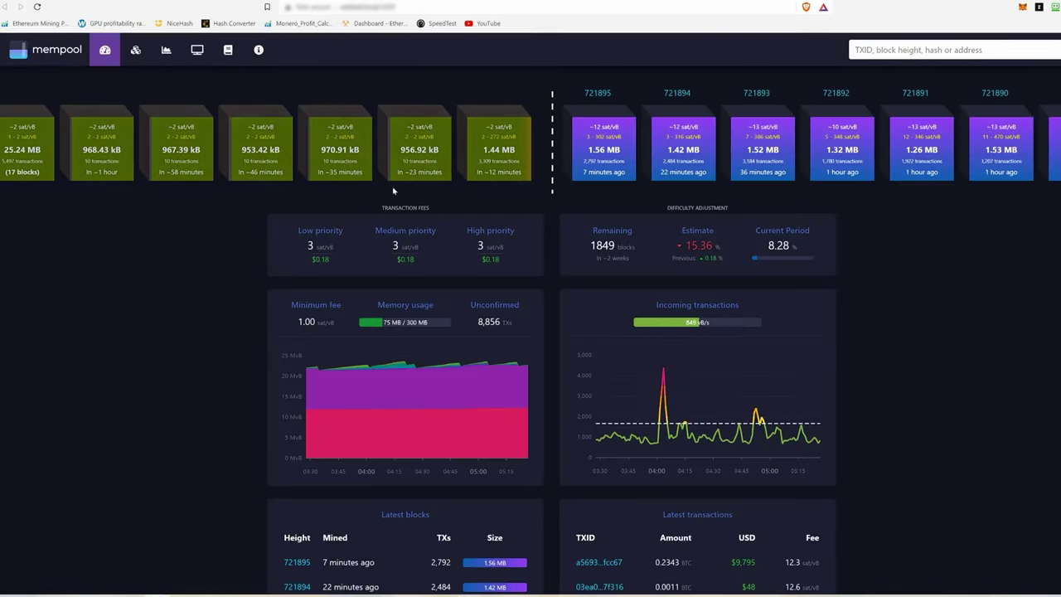
left_click(507, 156)
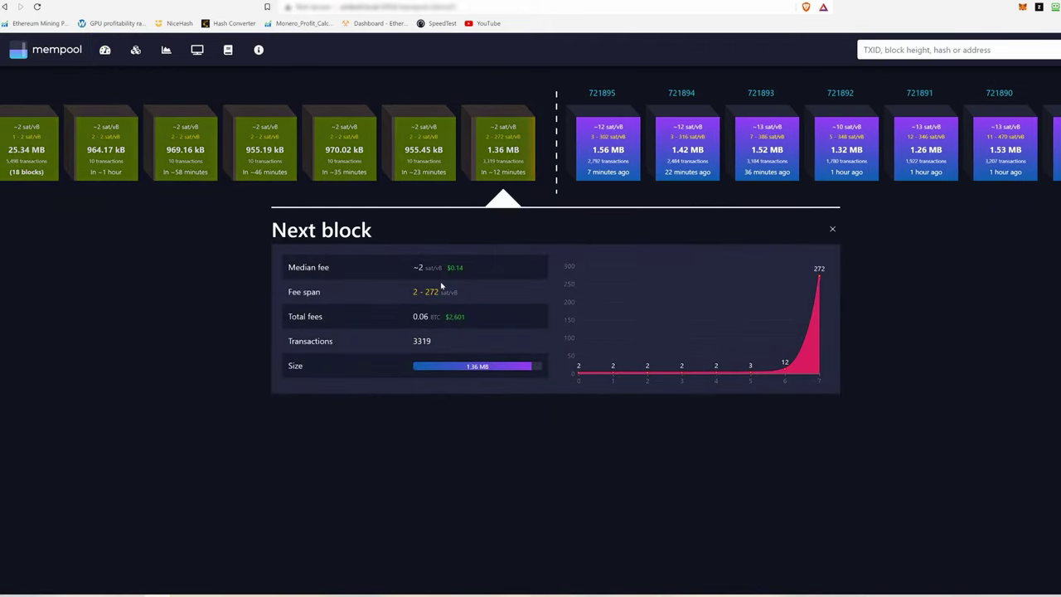
left_click(165, 50)
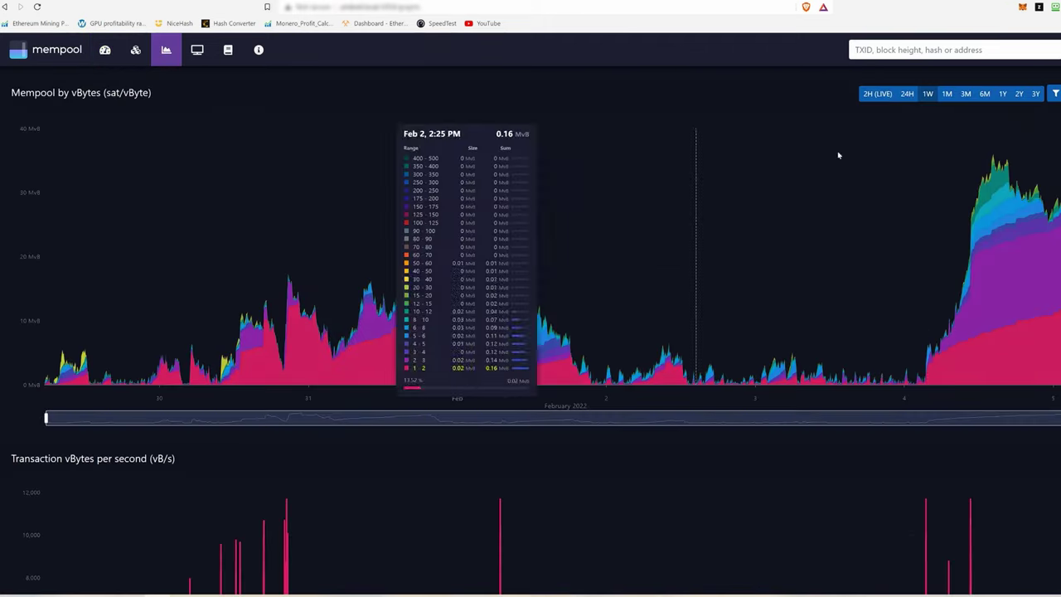